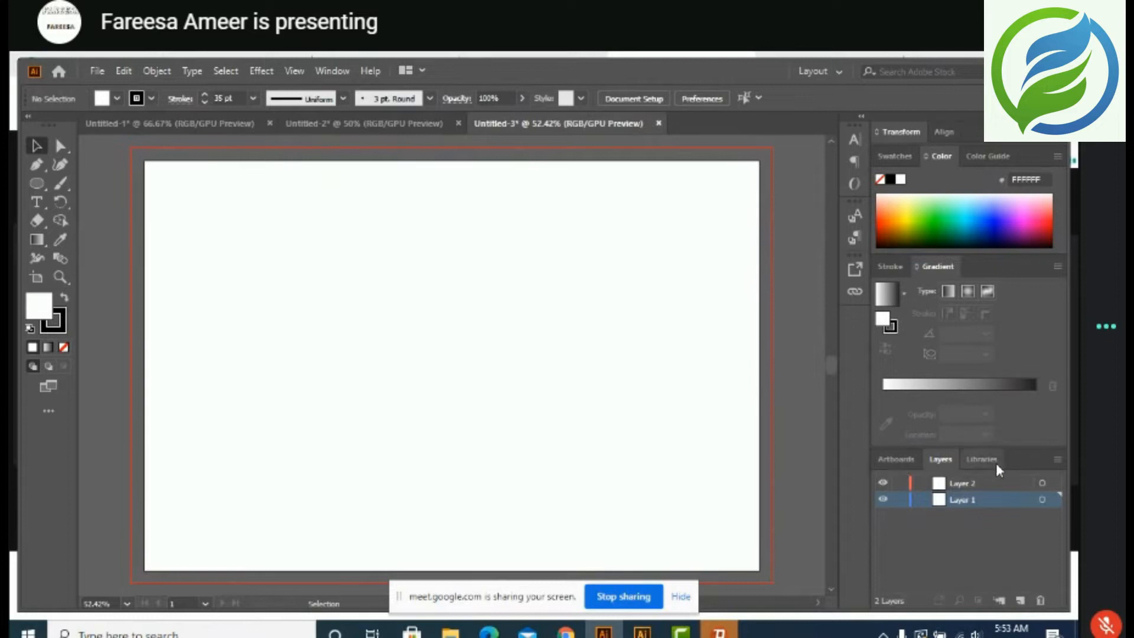
{"action": "left_click", "coordinate": [897, 460]}
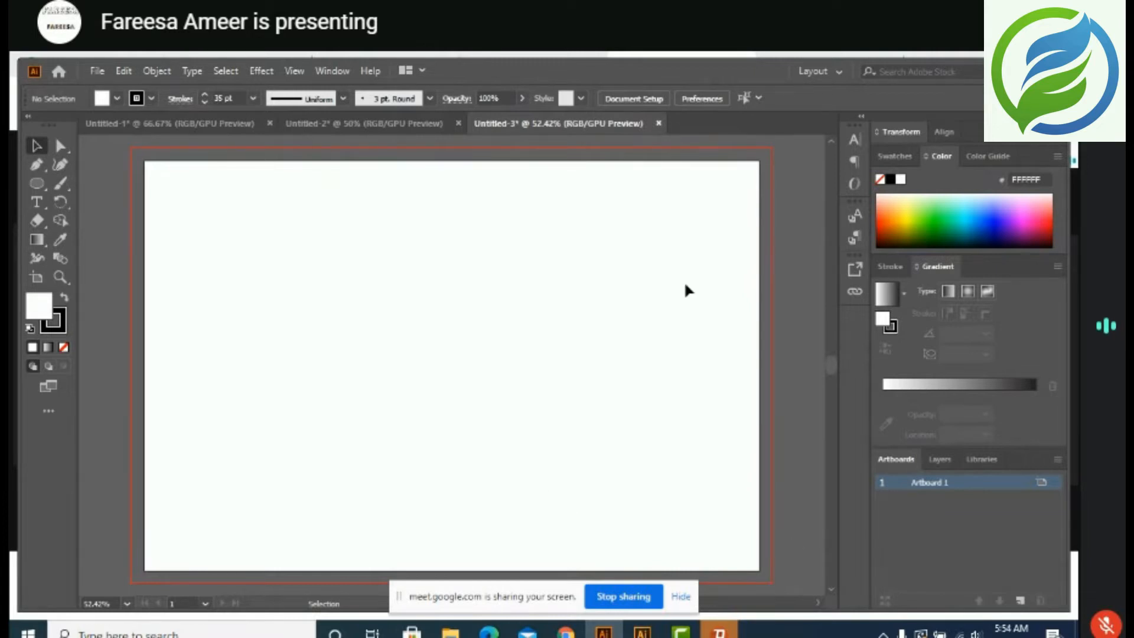
{"action": "left_click", "coordinate": [941, 463]}
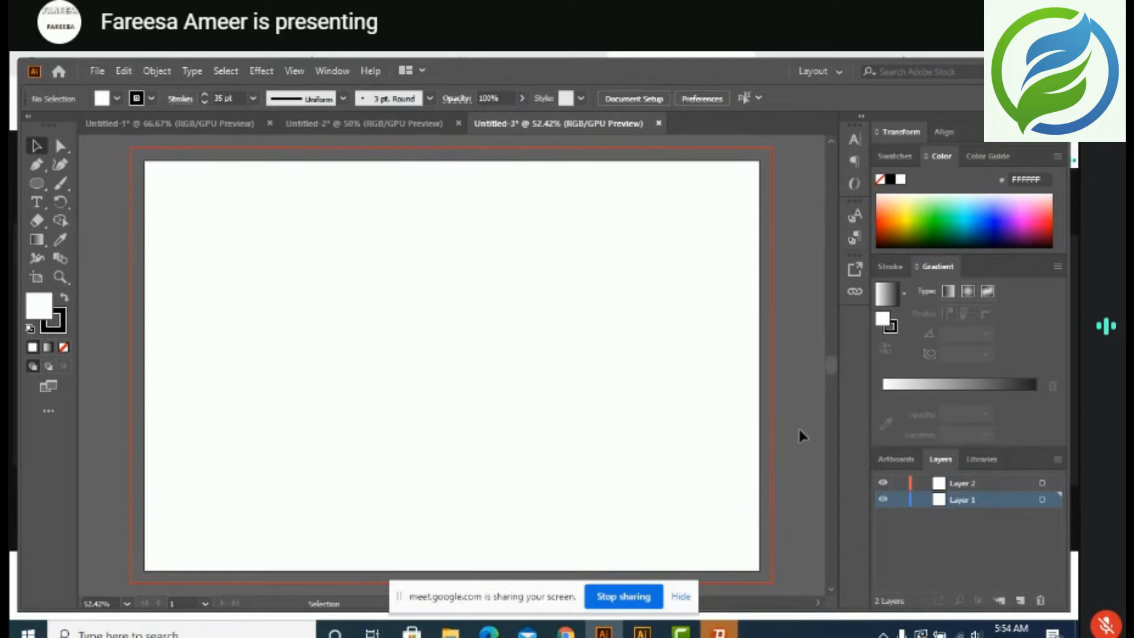
{"action": "double_click", "coordinate": [985, 500]}
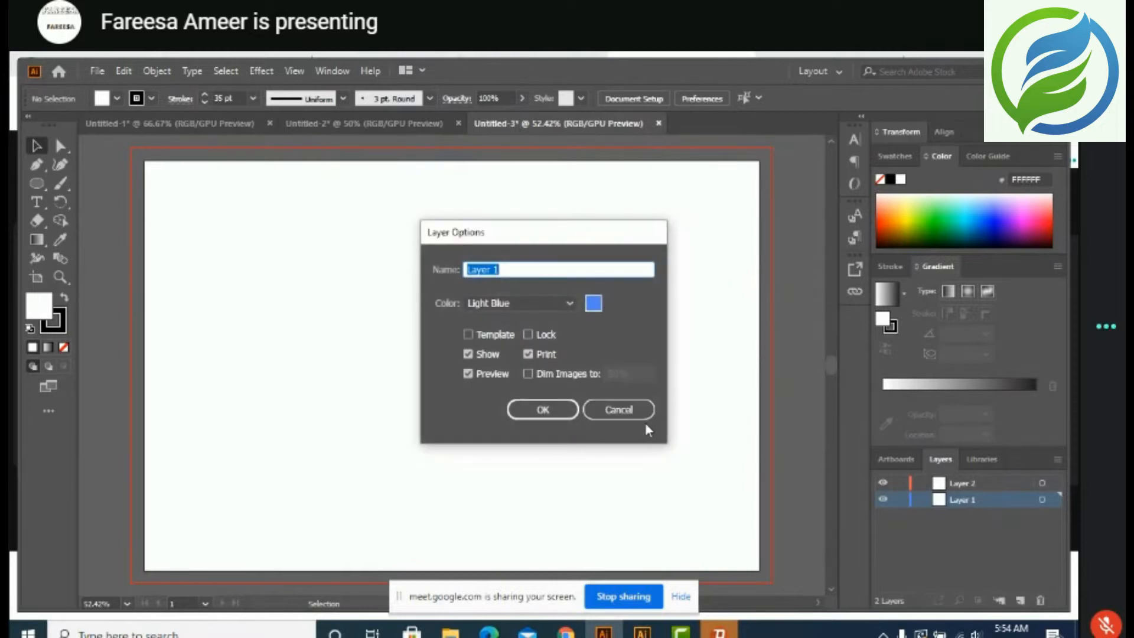
{"action": "left_click", "coordinate": [598, 413]}
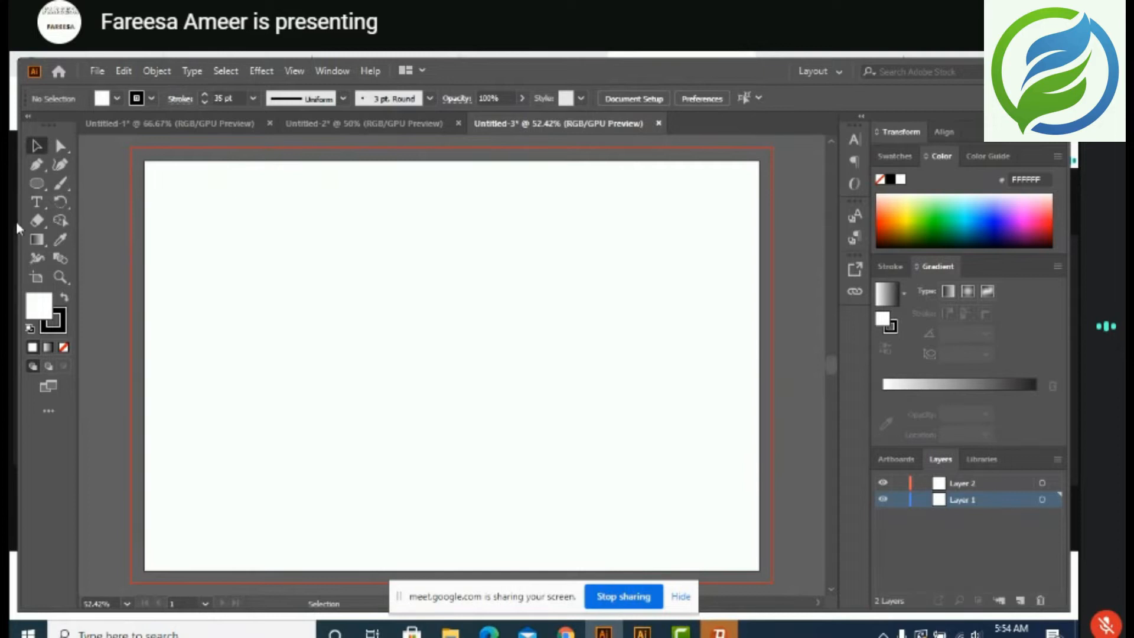
Draw a circle with a white fill and 35 pt black stroke in the artboard's upper half, then shift it slightly right and down
{"action": "left_click_drag", "start_coordinate": [44, 186], "coordinate": [88, 201]}
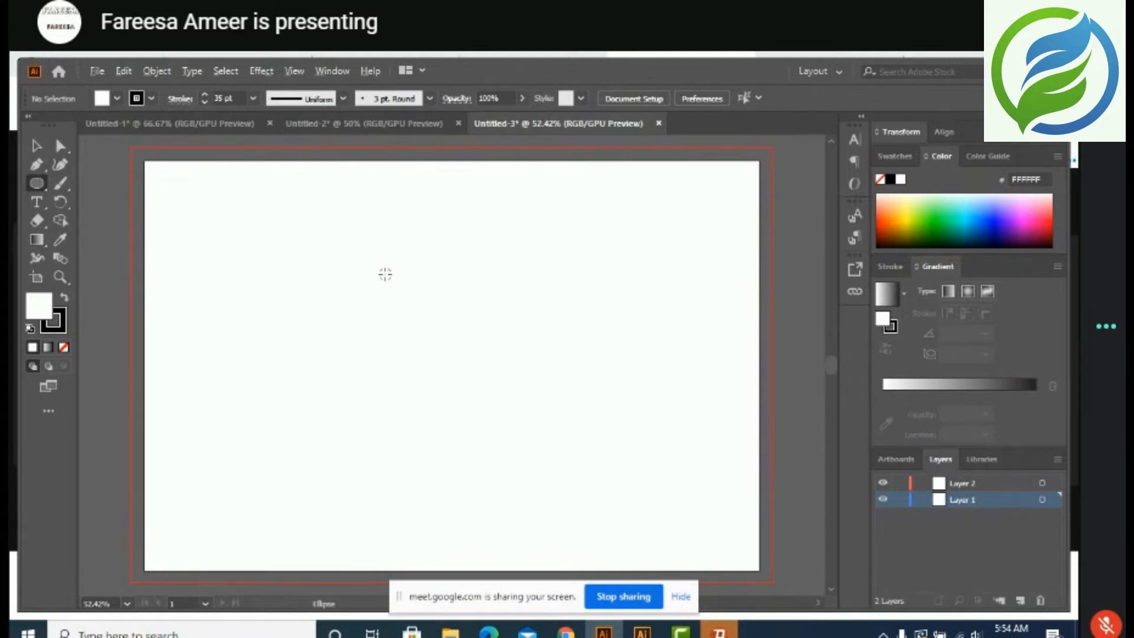
{"action": "left_click_drag", "start_coordinate": [386, 273], "coordinate": [467, 354]}
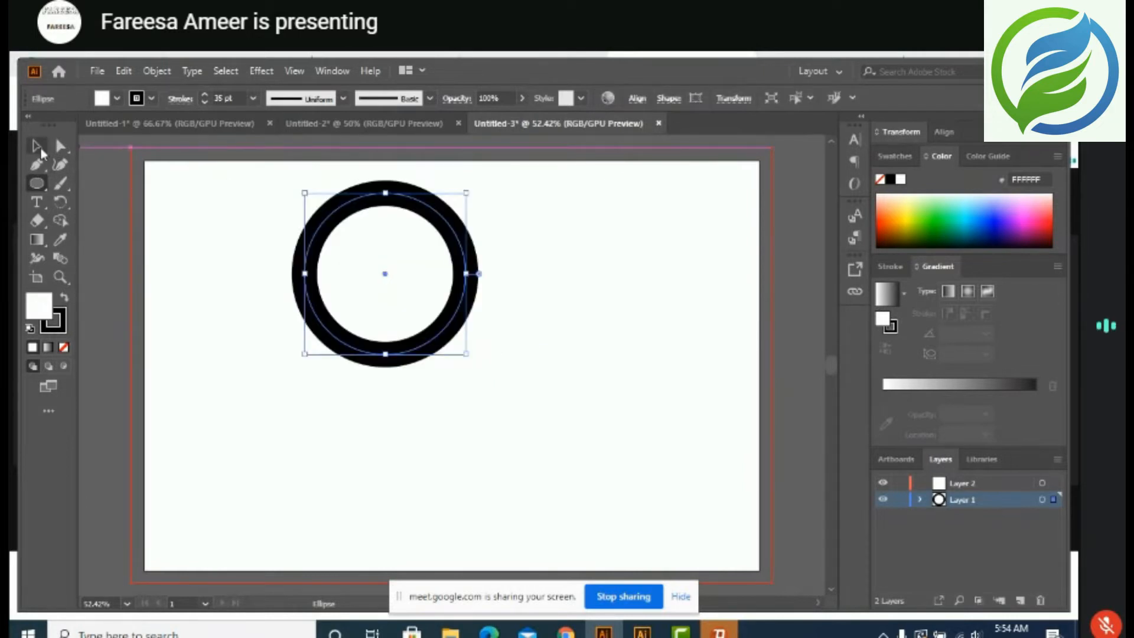
{"action": "left_click", "coordinate": [39, 149]}
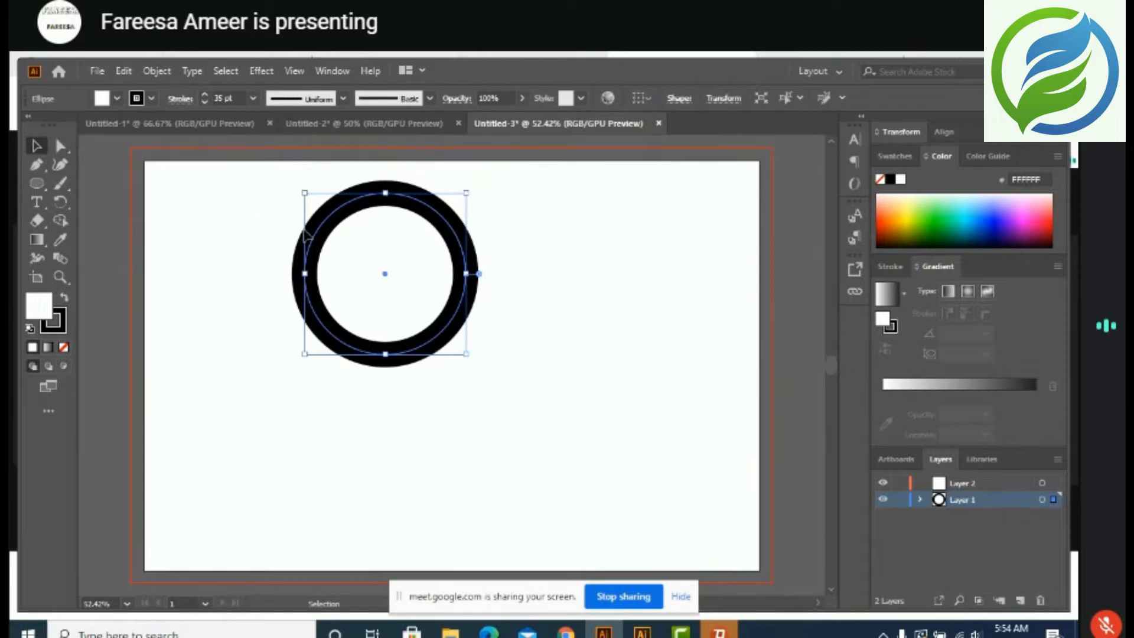
{"action": "left_click_drag", "start_coordinate": [318, 234], "coordinate": [334, 239]}
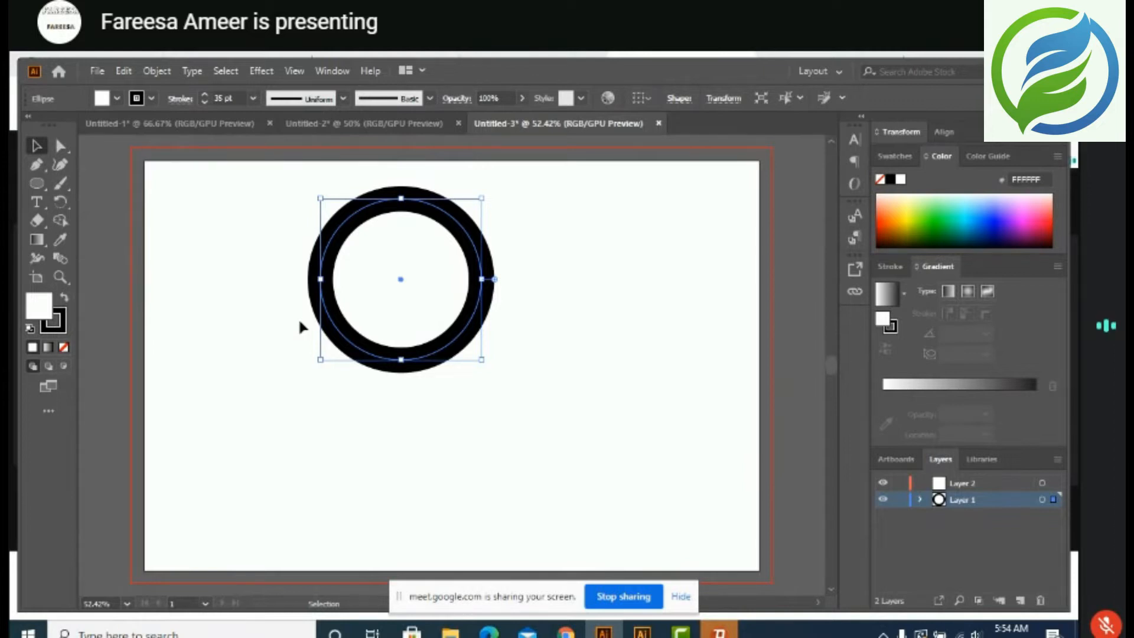
{"action": "left_click", "coordinate": [368, 421]}
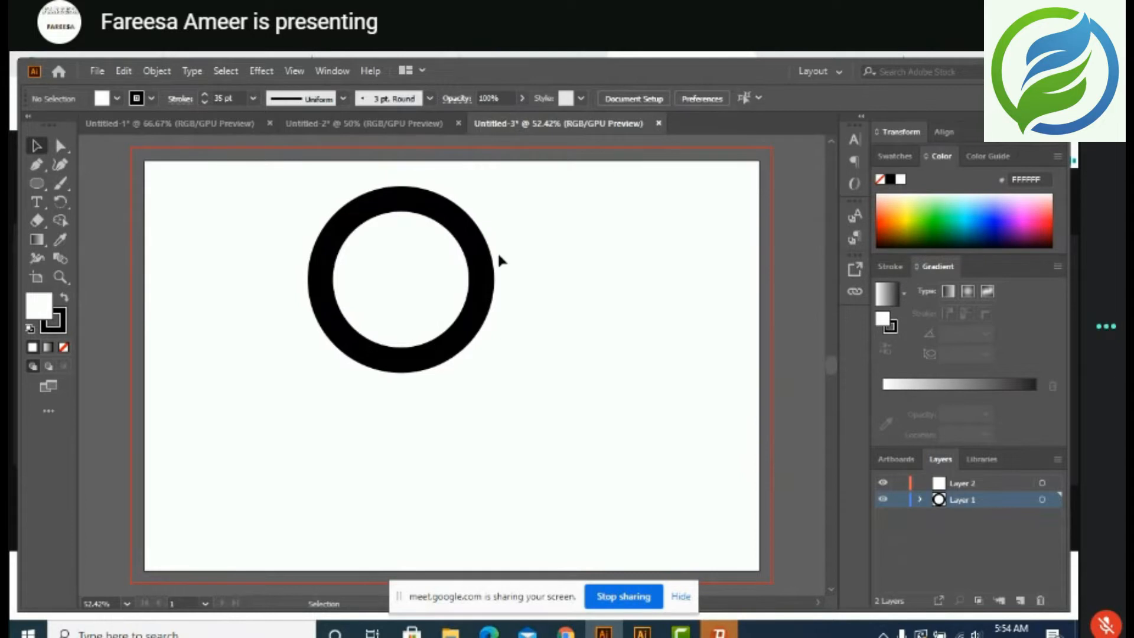
{"action": "left_click", "coordinate": [61, 184]}
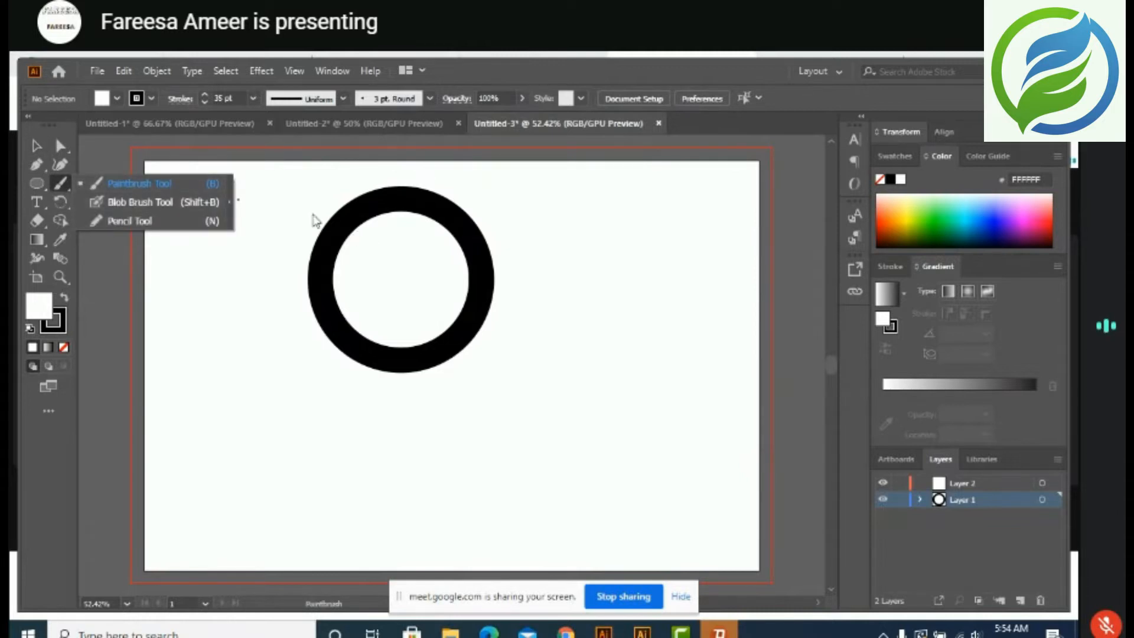
{"action": "left_click", "coordinate": [160, 183]}
{"action": "mouse_move", "coordinate": [294, 222]}
{"action": "left_mouse_down"}
{"action": "mouse_move", "coordinate": [373, 274]}
{"action": "mouse_move", "coordinate": [348, 236]}
{"action": "mouse_move", "coordinate": [381, 253]}
{"action": "left_mouse_up"}
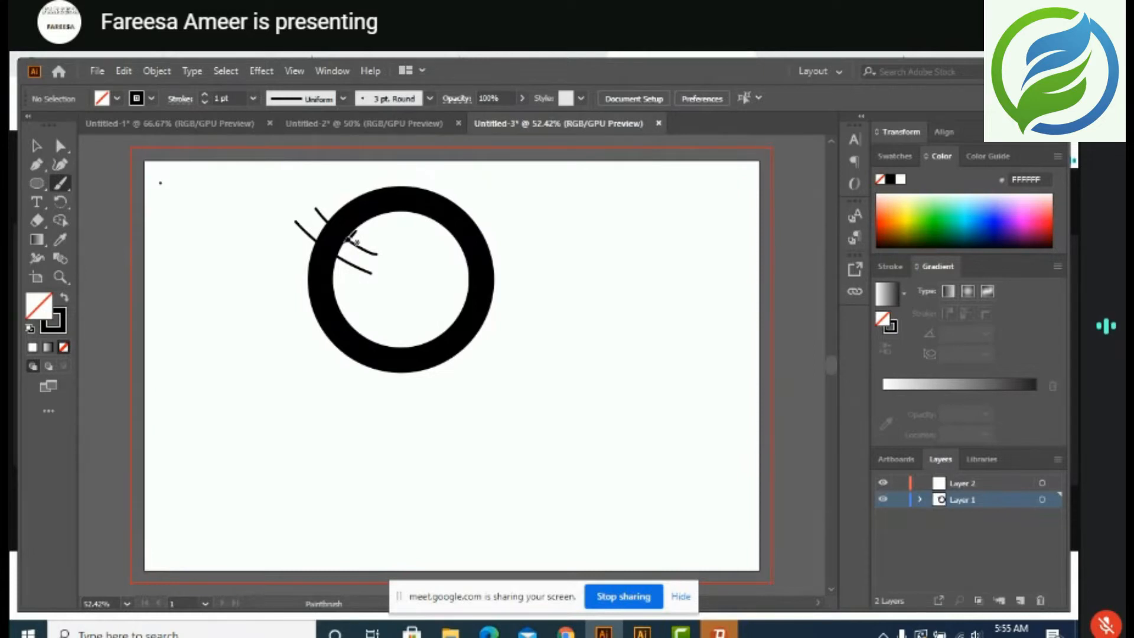
{"action": "key", "text": "ctrl+z"}
{"action": "key", "text": "ctrl+z"}
{"action": "key", "text": "ctrl+z"}
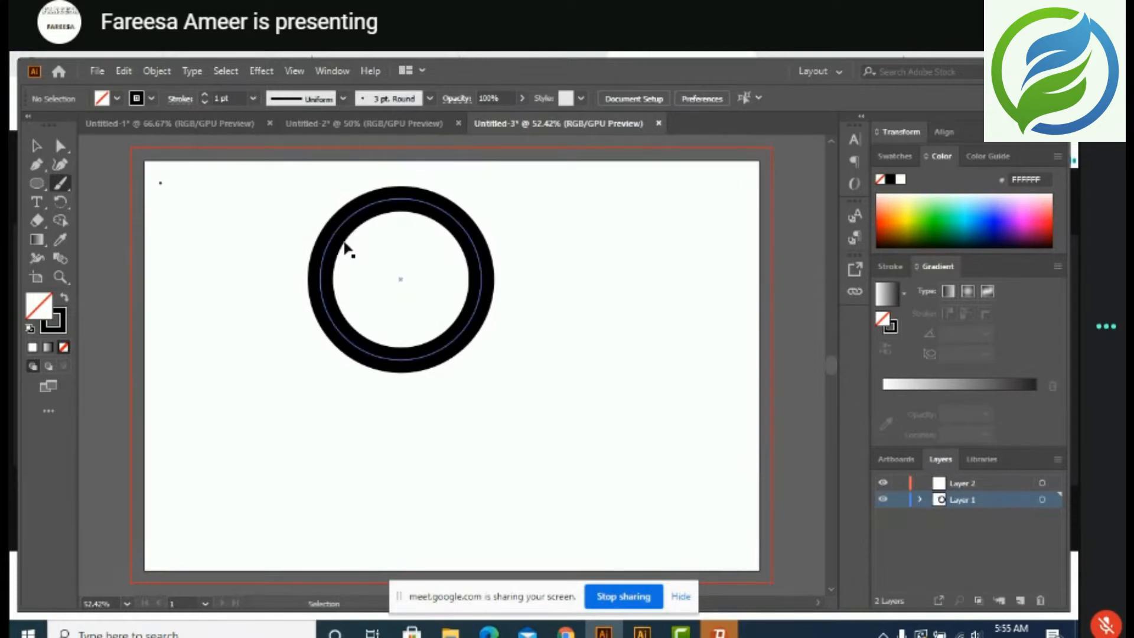
Lock Layer 1 holding the ring and make Layer 2 the active layer
{"action": "left_click", "coordinate": [35, 145]}
{"action": "left_click", "coordinate": [718, 386]}
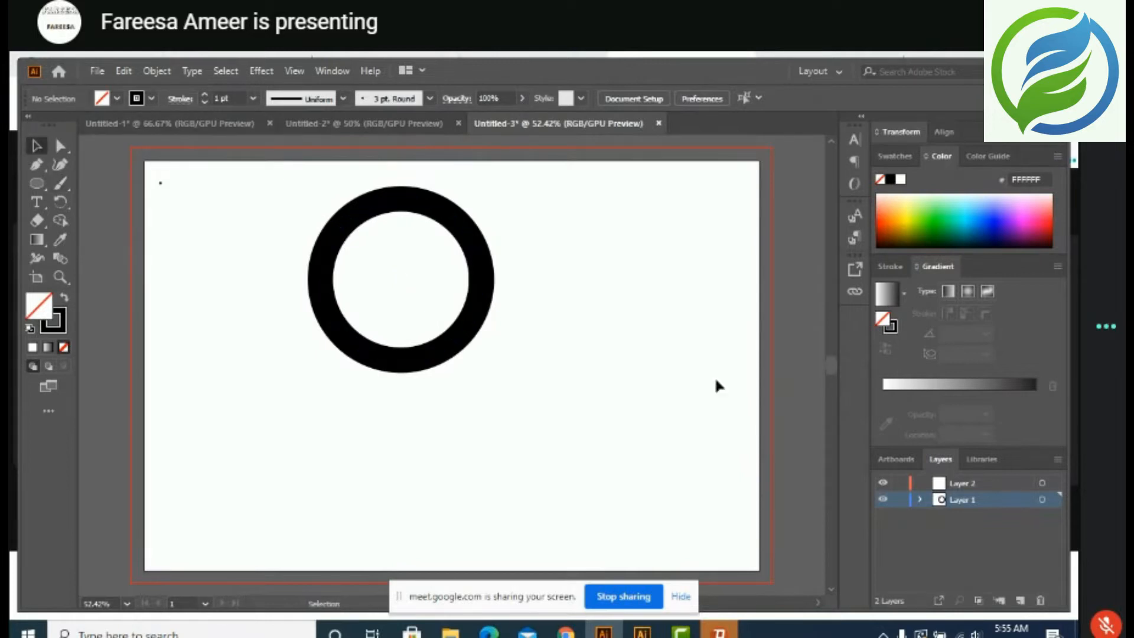
{"action": "left_click", "coordinate": [900, 500]}
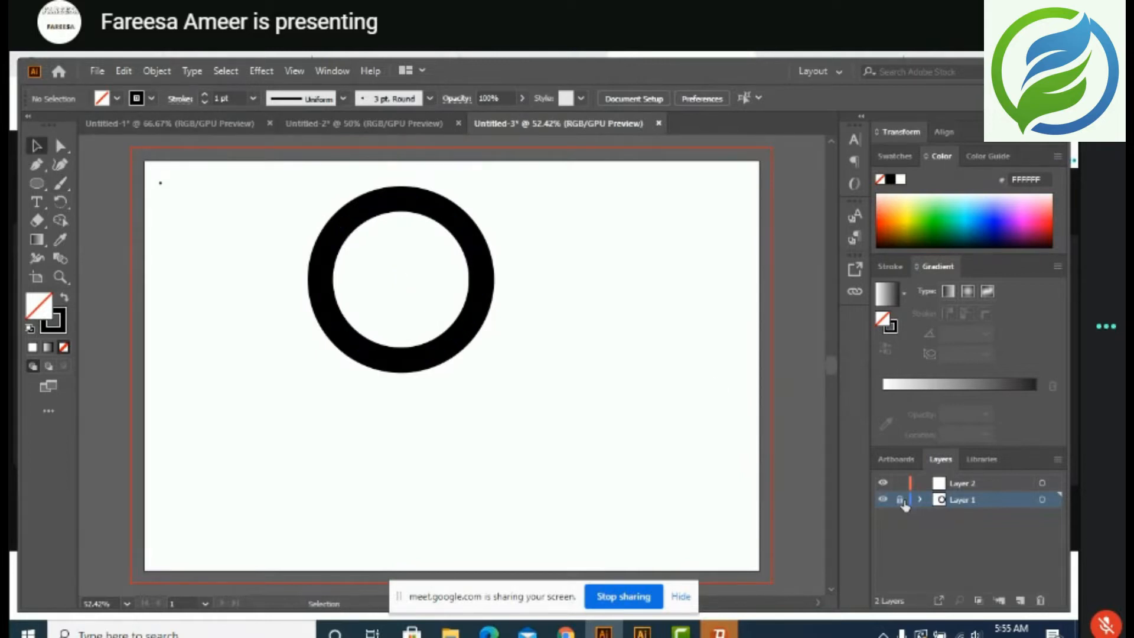
{"action": "left_click", "coordinate": [982, 486]}
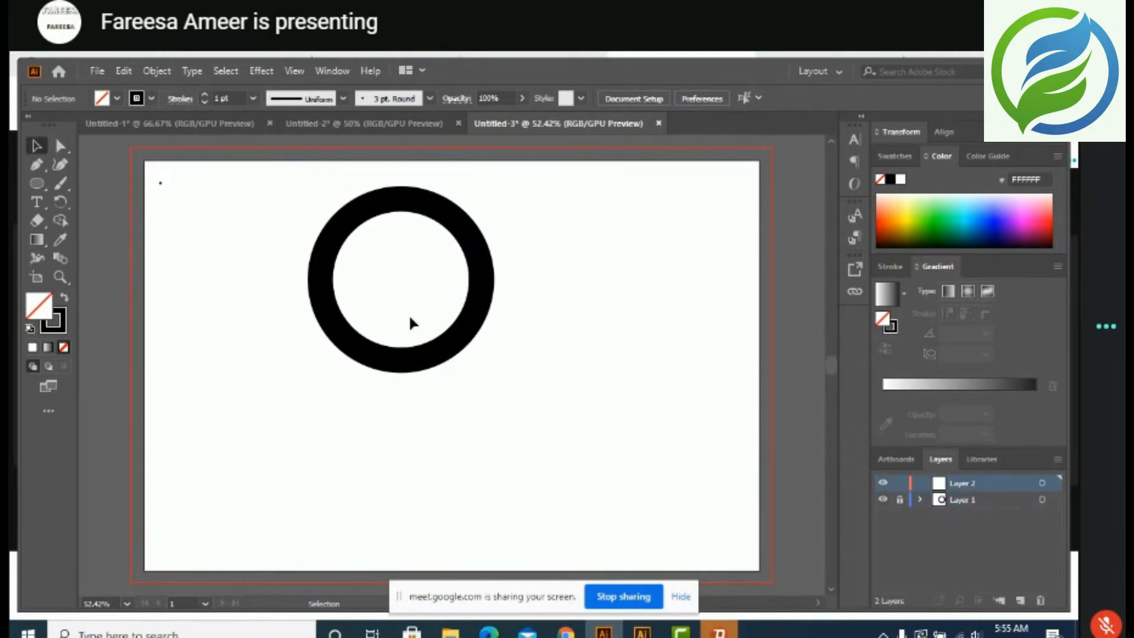
{"action": "left_click", "coordinate": [36, 163]}
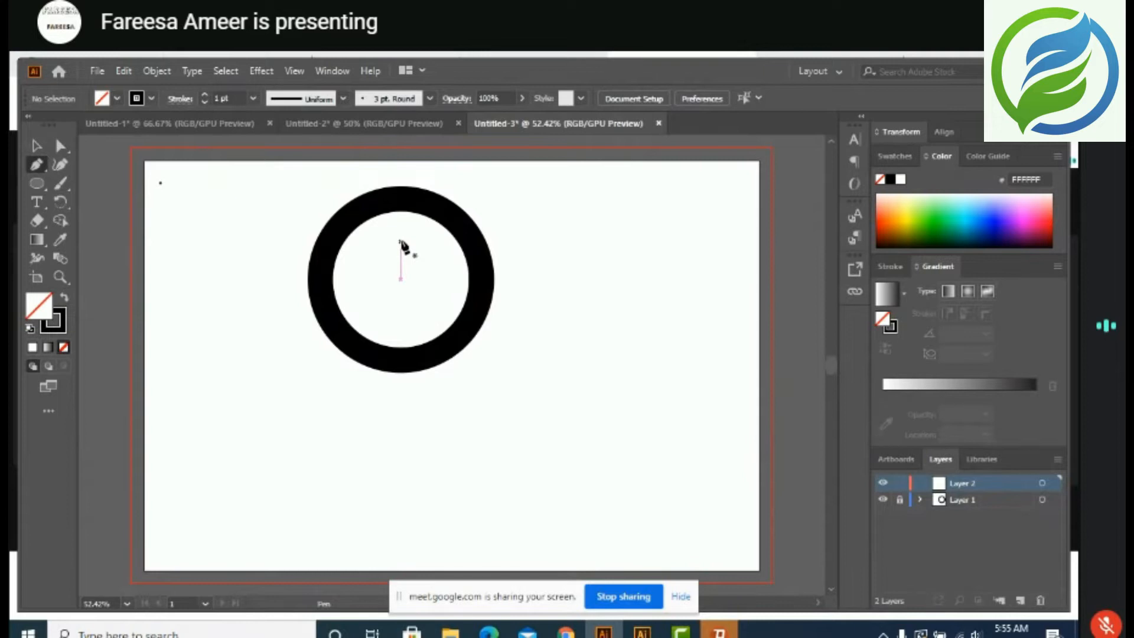
{"action": "left_click", "coordinate": [405, 188]}
{"action": "key", "text": "ctrl+z"}
{"action": "key", "text": "ctrl+minus"}
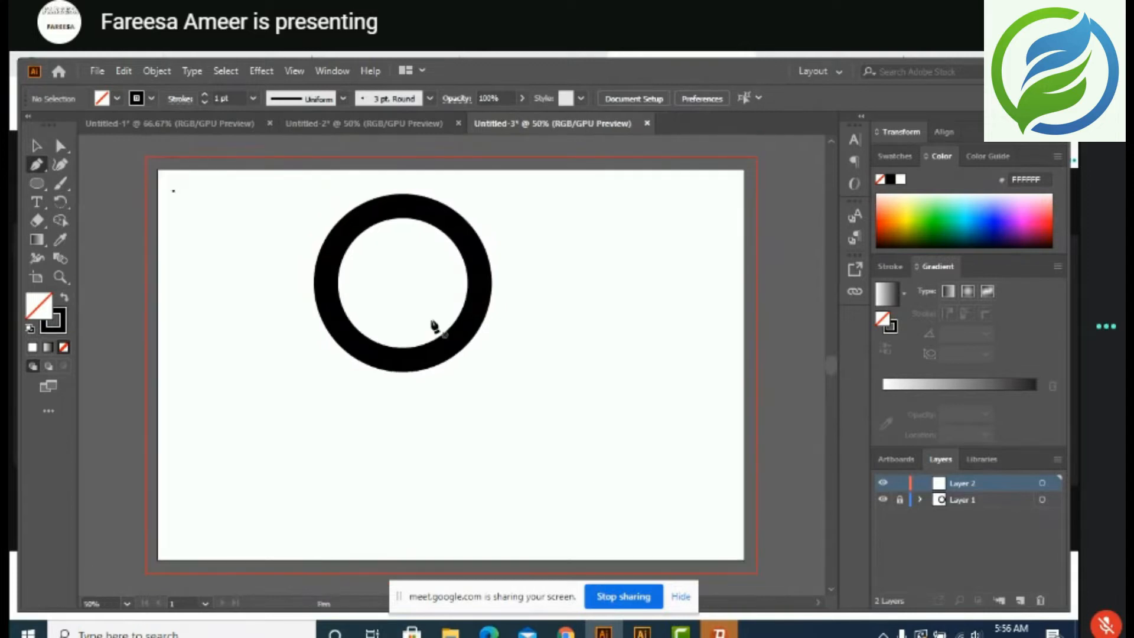
{"action": "key", "text": "ctrl+minus"}
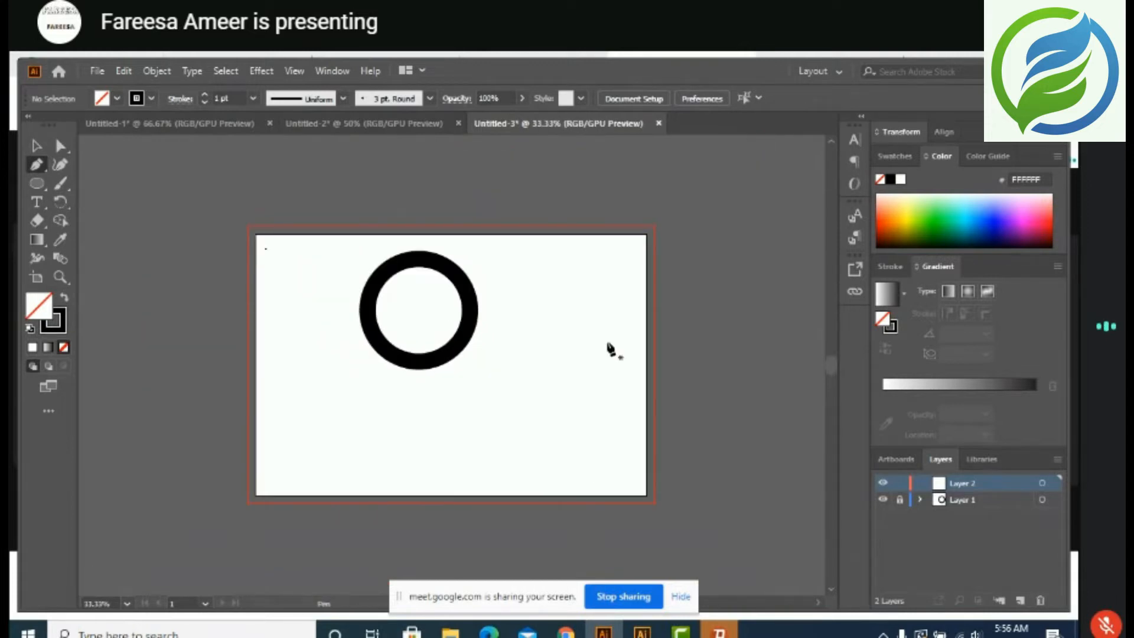
{"action": "scroll", "coordinate": [835, 364], "scroll_direction": "down", "scroll_amount": 1}
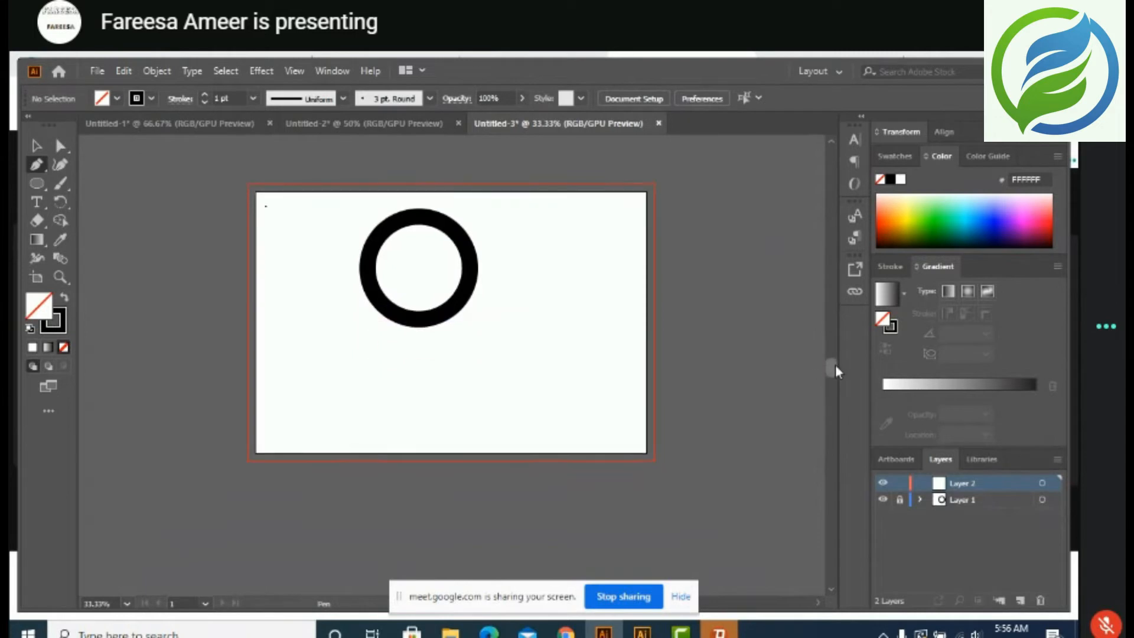
{"action": "left_click", "coordinate": [415, 206]}
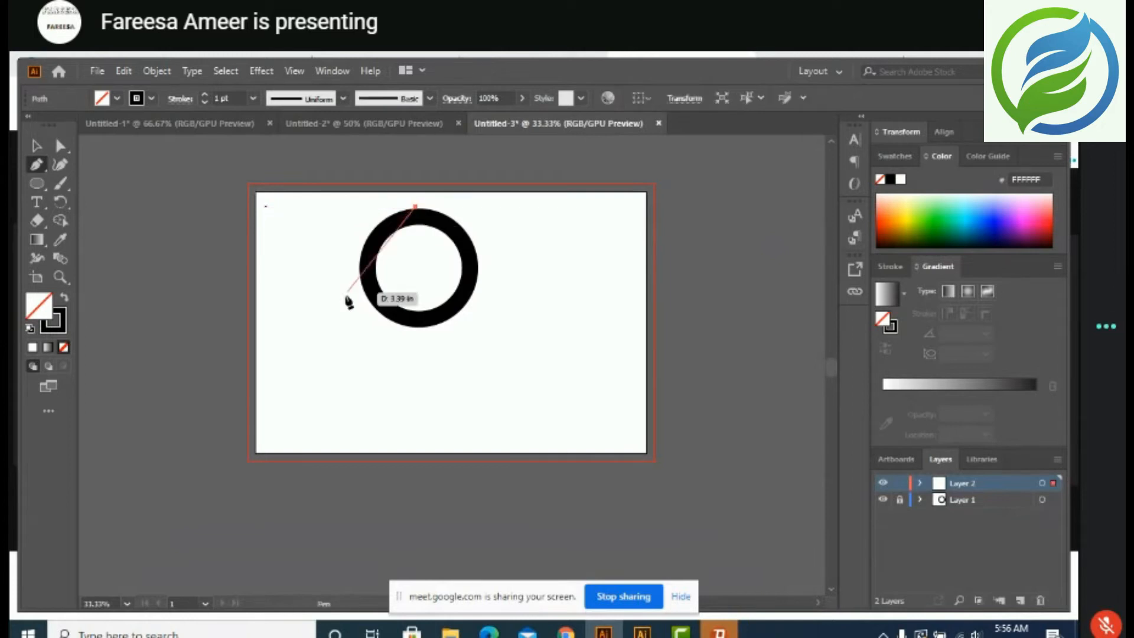
{"action": "key", "text": "ctrl+z"}
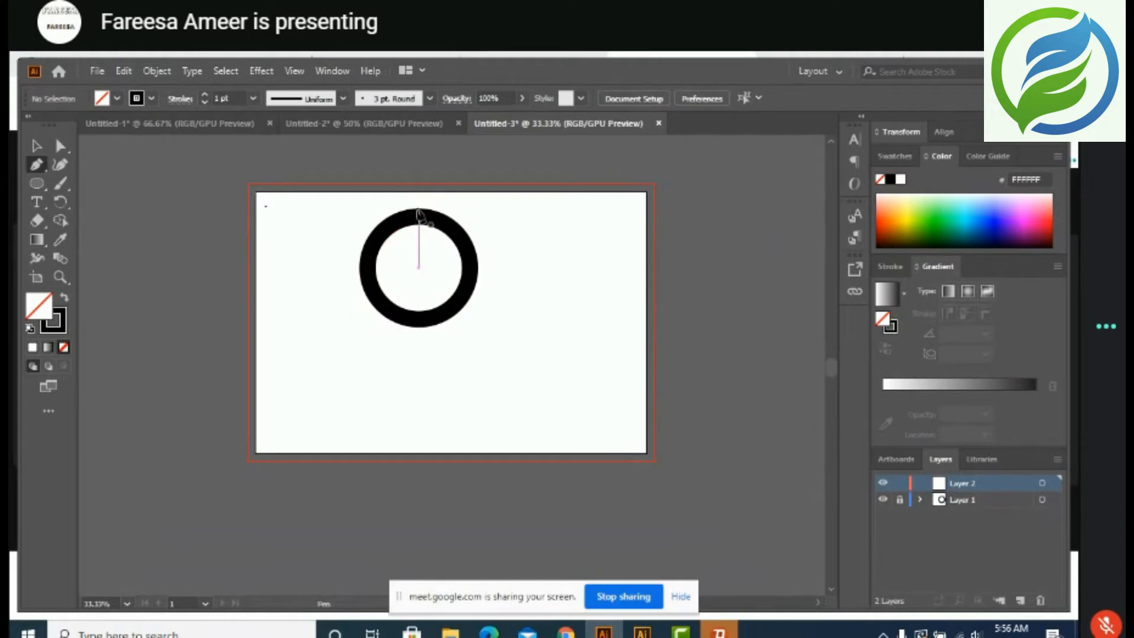
{"action": "left_click", "coordinate": [418, 210]}
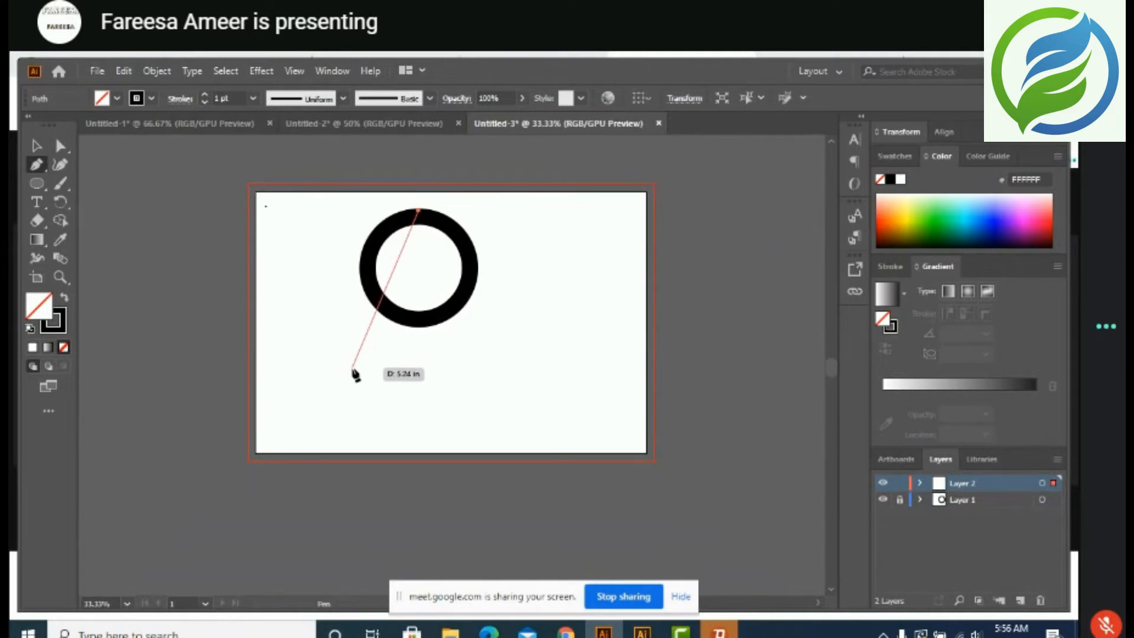
{"action": "key", "text": "alt"}
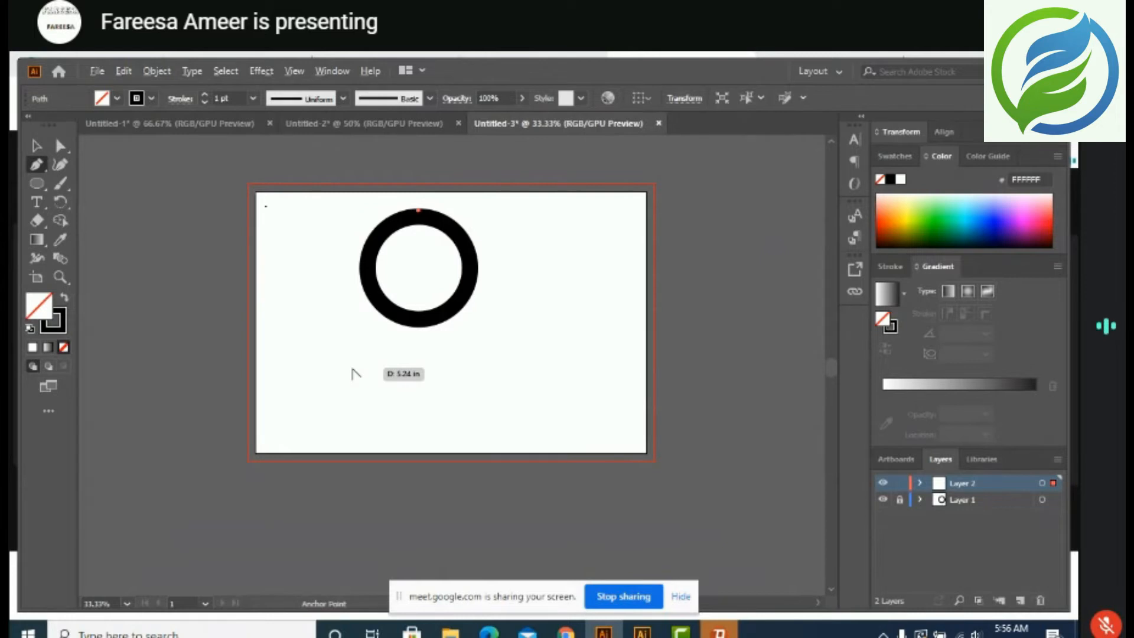
{"action": "key", "text": "alt"}
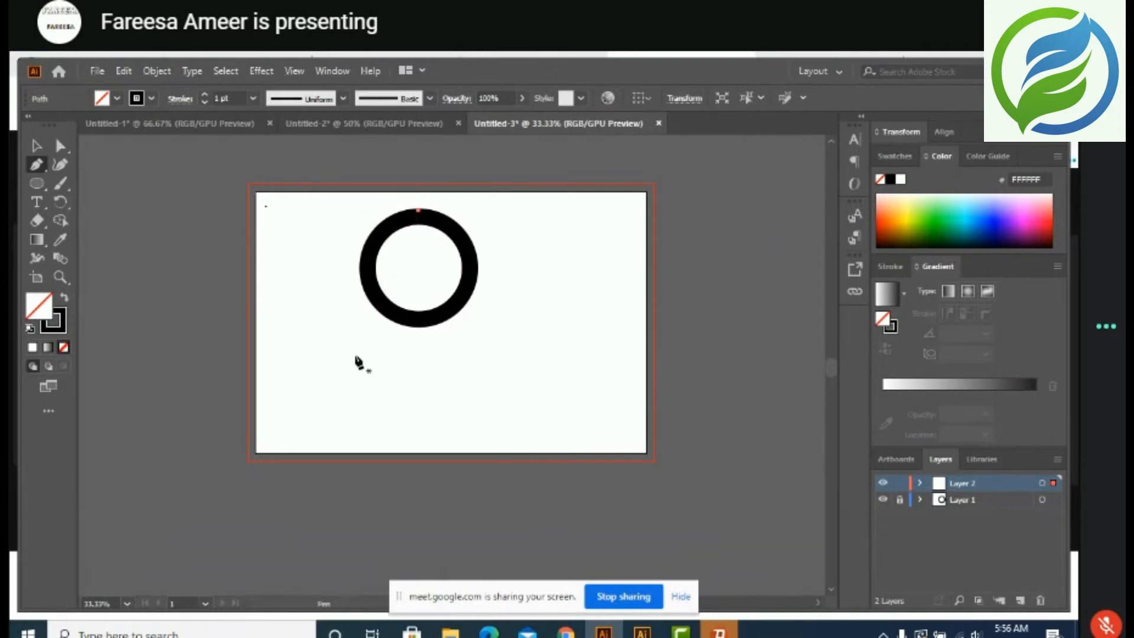
{"action": "key", "text": "ctrl+z"}
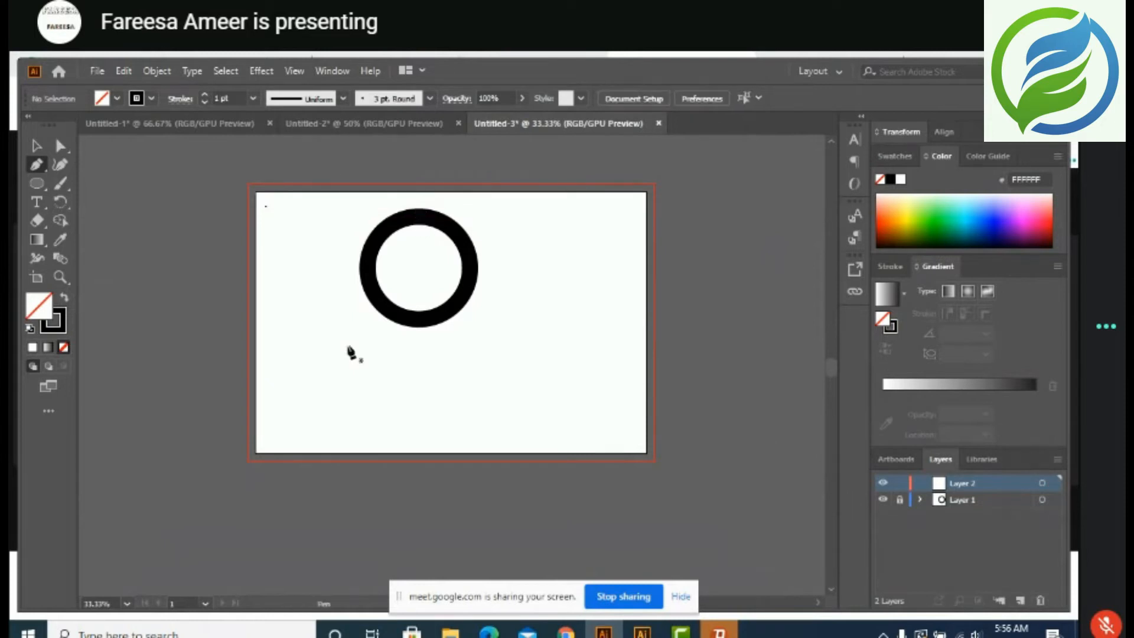
Draw a curved Pen path from the ring's outer top edge around its left side to a point below its lower left
{"action": "left_click", "coordinate": [418, 211]}
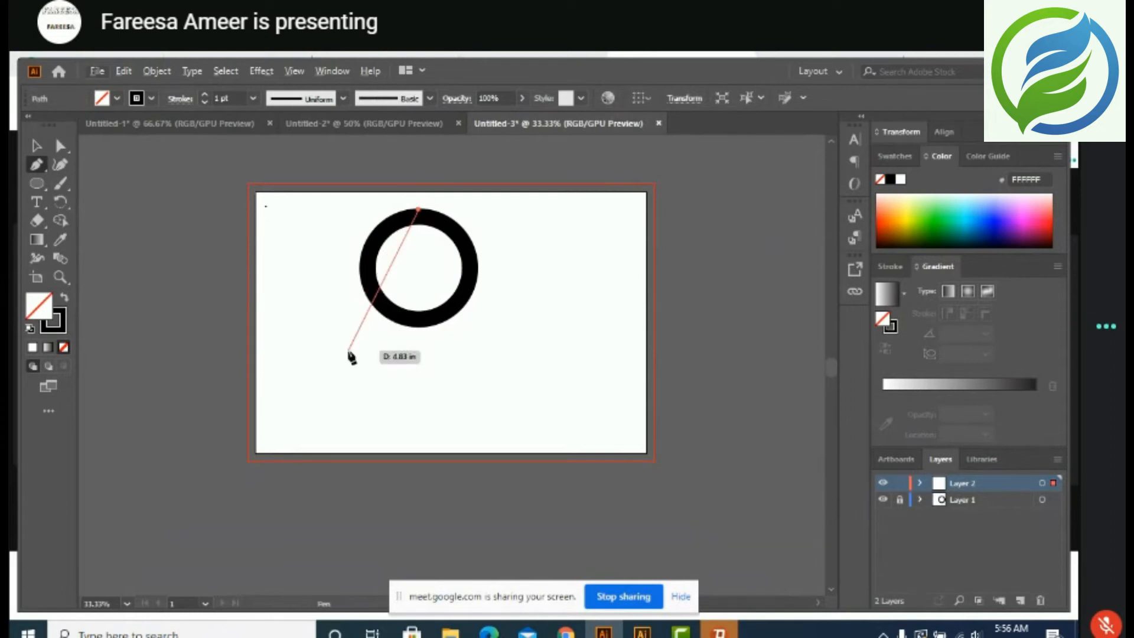
{"action": "left_click_drag", "start_coordinate": [348, 351], "coordinate": [363, 496]}
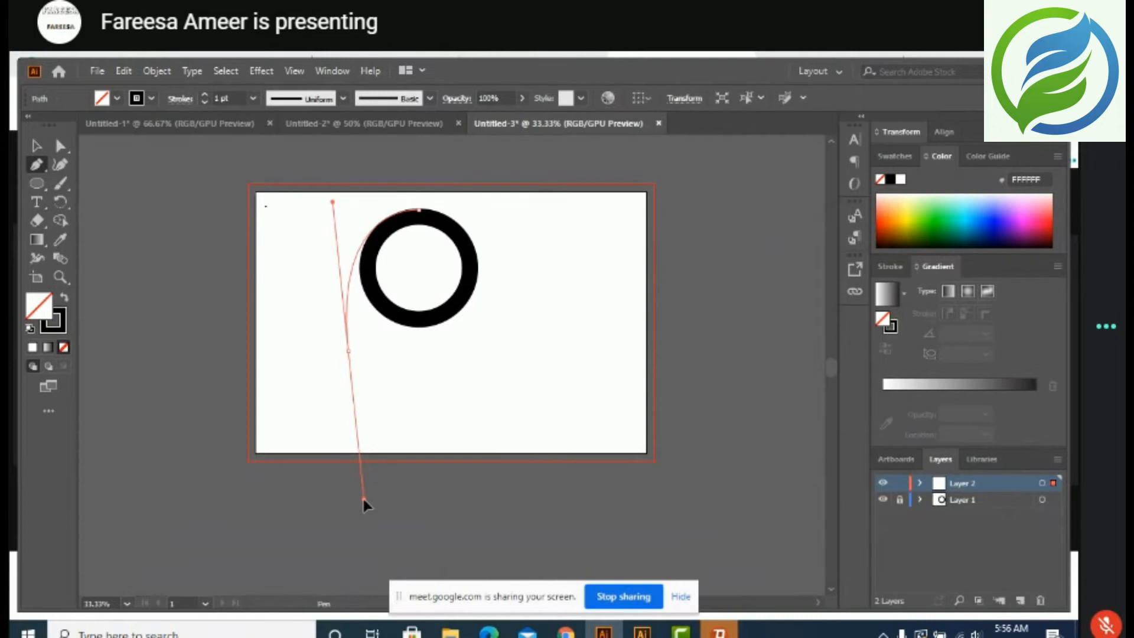
{"action": "left_click_drag", "start_coordinate": [363, 497], "coordinate": [364, 500]}
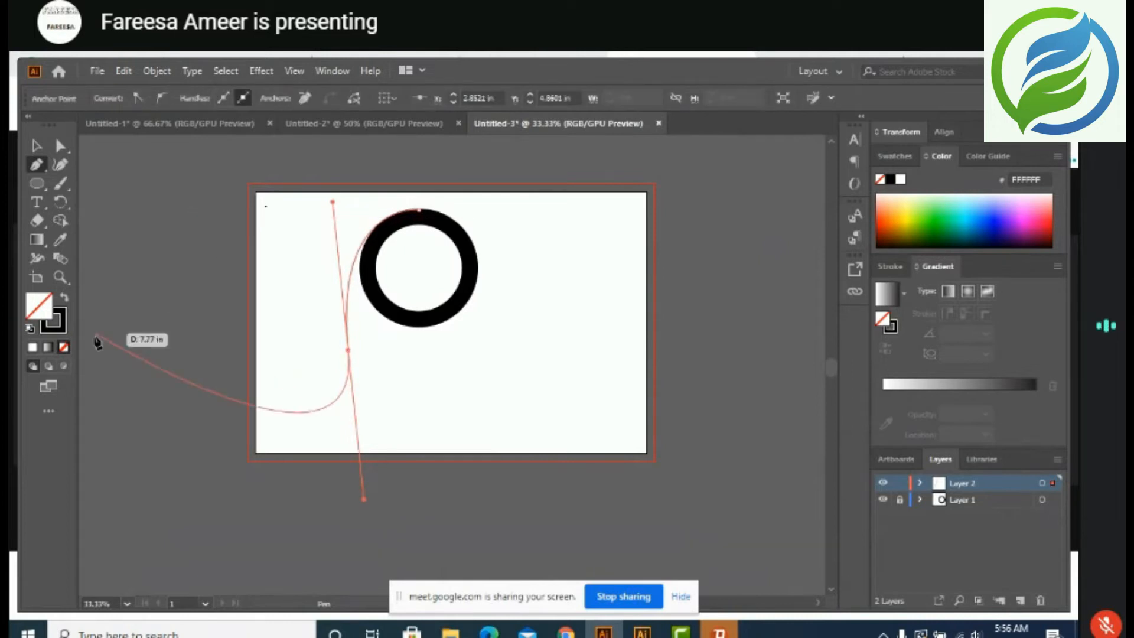
Set the path's stroke color to red E81F1F
{"action": "double_click", "coordinate": [62, 326]}
{"action": "left_click", "coordinate": [511, 256]}
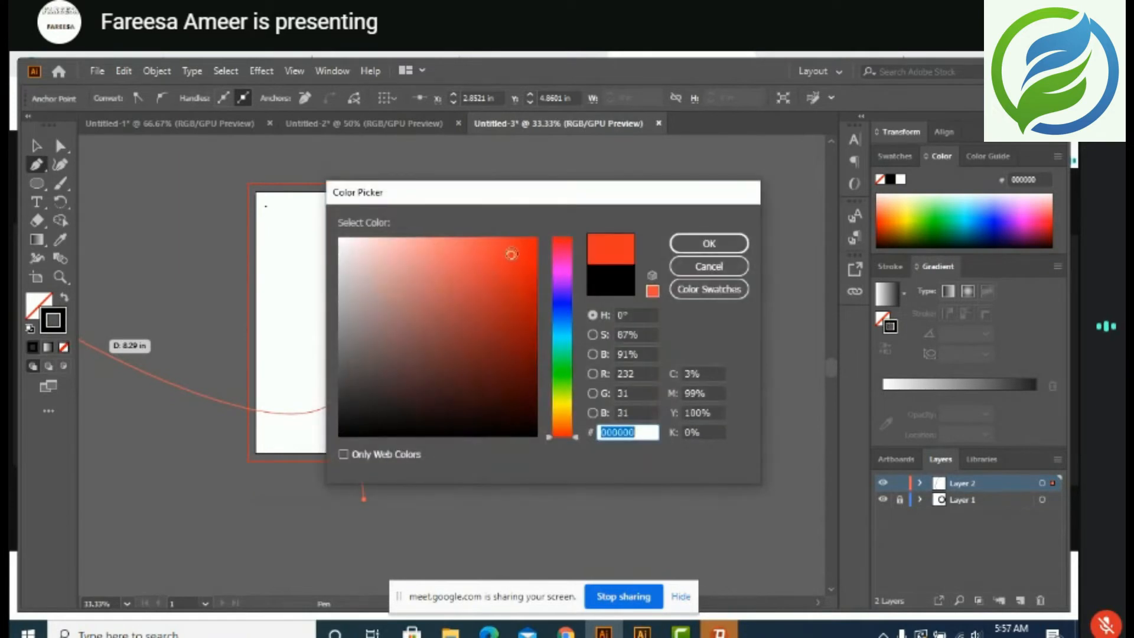
{"action": "left_click", "coordinate": [706, 244]}
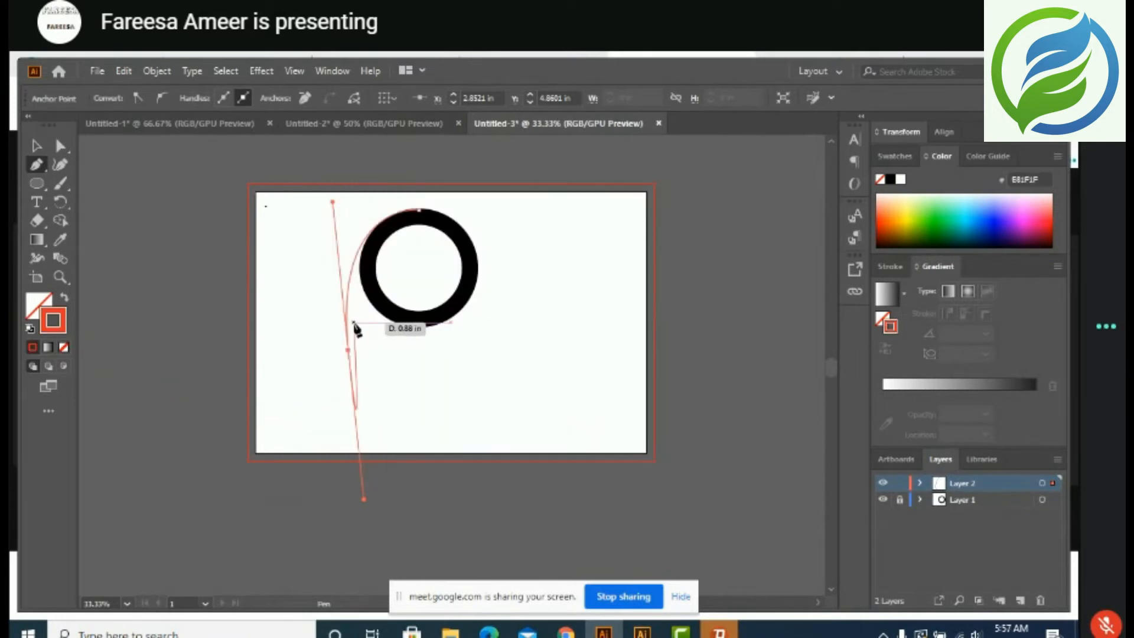
Sharpen the path's lower end, curve back to the ring's inner top edge, and close the shape at its starting anchor
{"action": "left_click", "coordinate": [348, 353]}
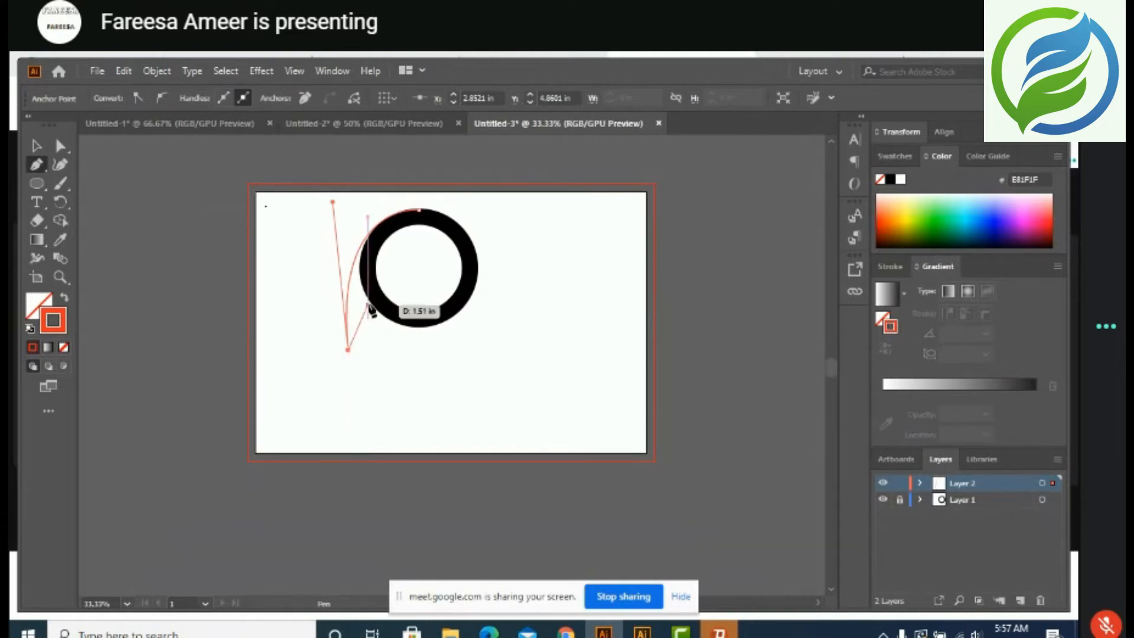
{"action": "left_click", "coordinate": [419, 224]}
{"action": "mouse_move", "coordinate": [419, 225]}
{"action": "left_mouse_down"}
{"action": "mouse_move", "coordinate": [480, 238]}
{"action": "mouse_move", "coordinate": [420, 213]}
{"action": "left_mouse_up"}
{"action": "left_click", "coordinate": [419, 210]}
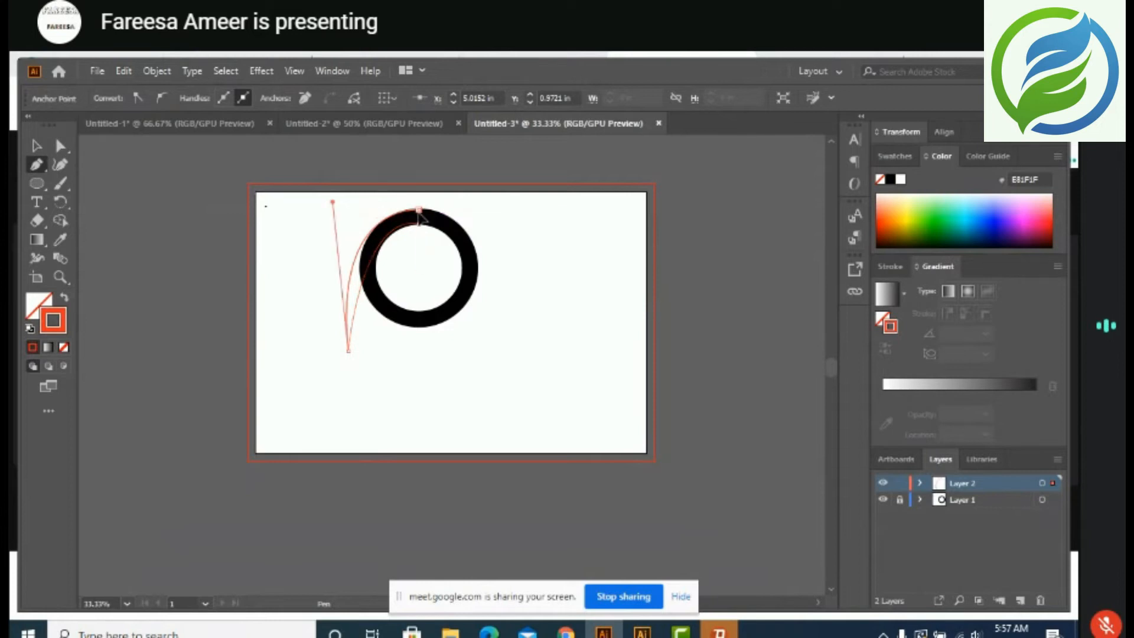
Fill the closed tapered shape with red E81010
{"action": "left_click", "coordinate": [37, 146]}
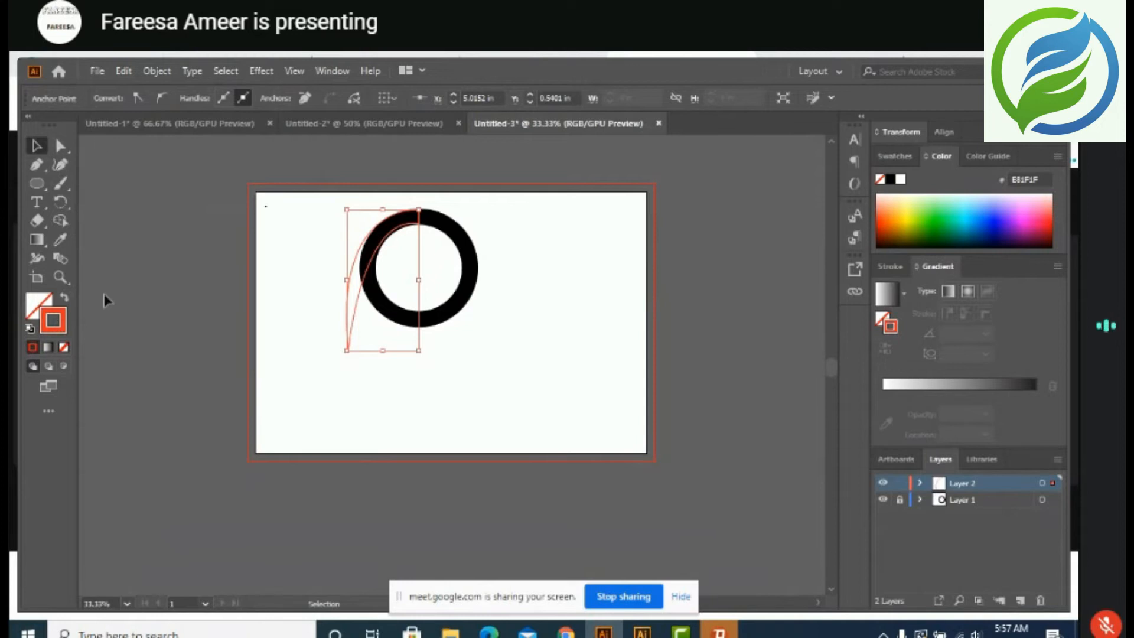
{"action": "double_click", "coordinate": [32, 311]}
{"action": "left_click", "coordinate": [523, 255]}
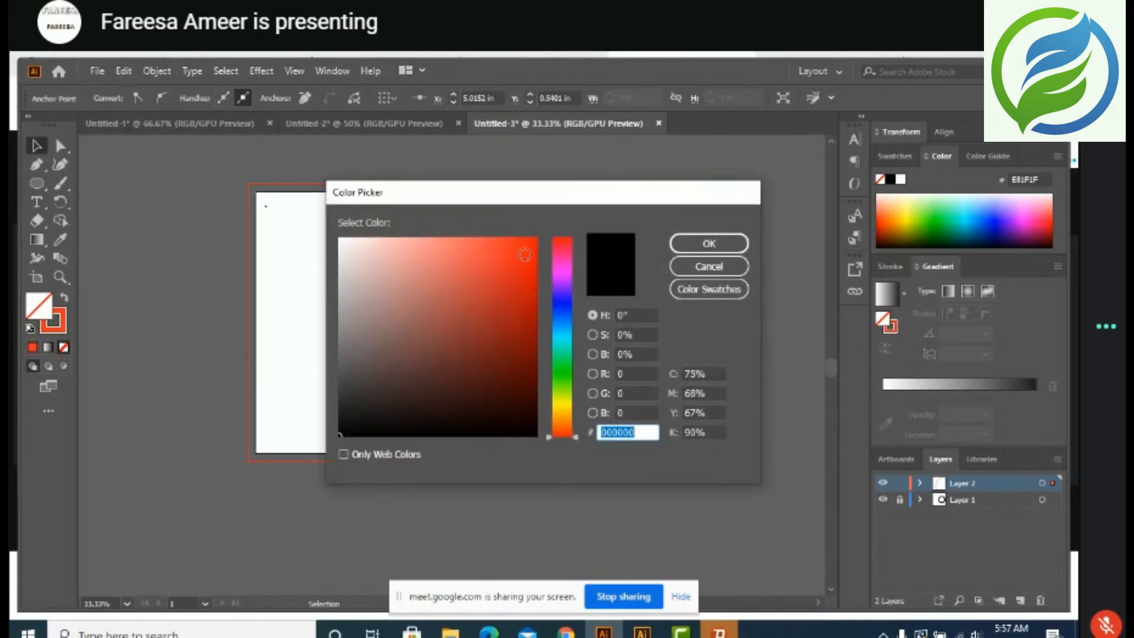
{"action": "left_click", "coordinate": [691, 248]}
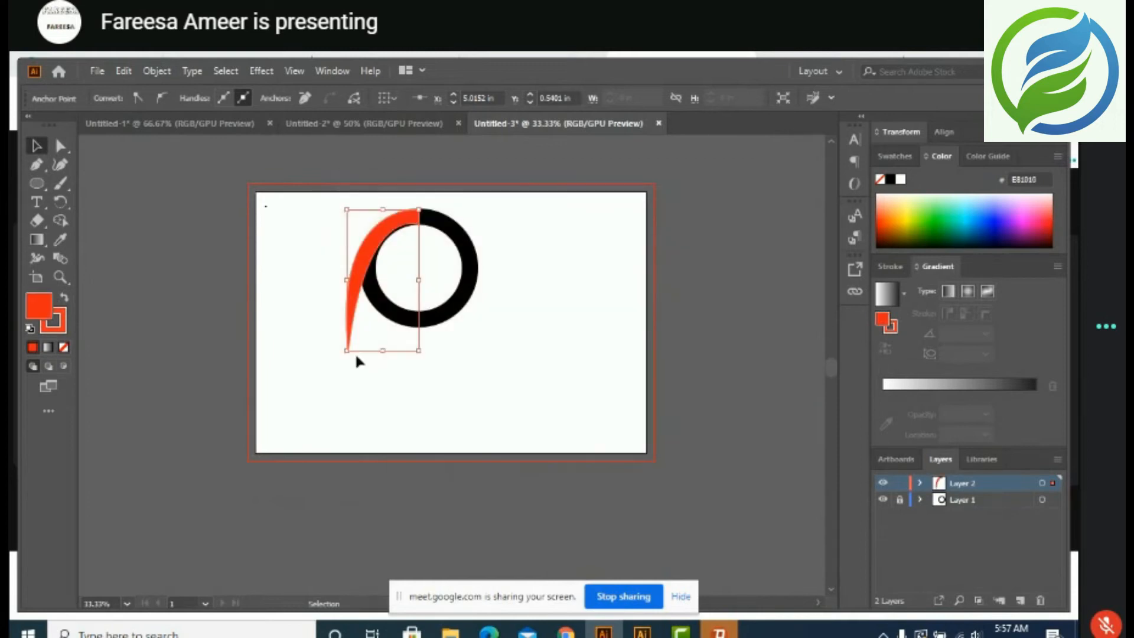
Widen the red tapered shape slightly past the ring's top centre
{"action": "left_click", "coordinate": [384, 394]}
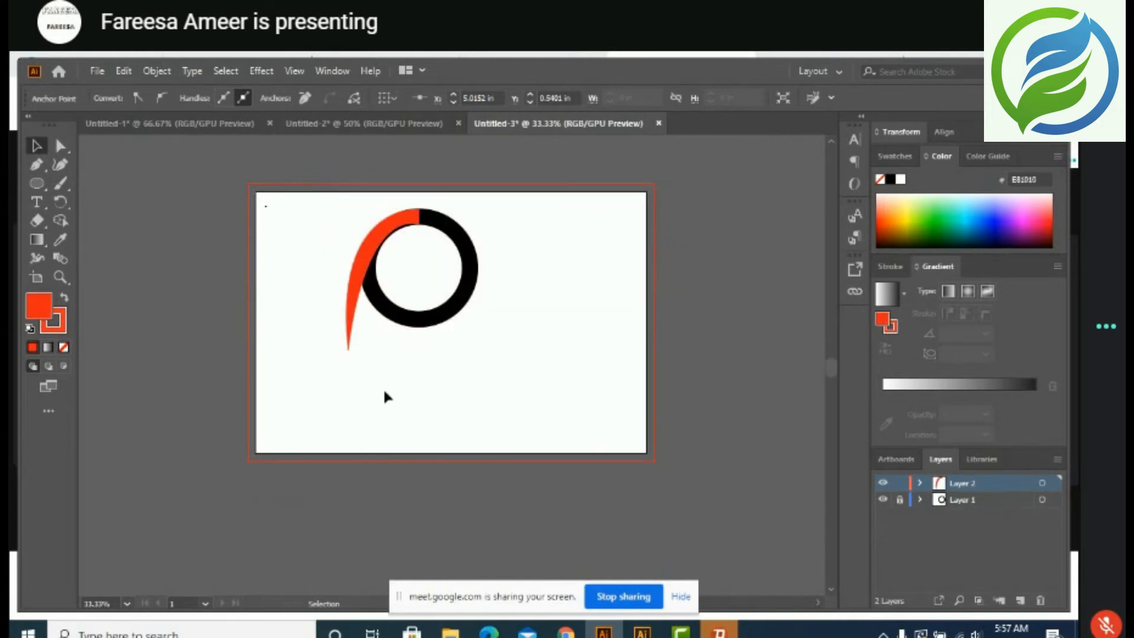
{"action": "left_click", "coordinate": [358, 308]}
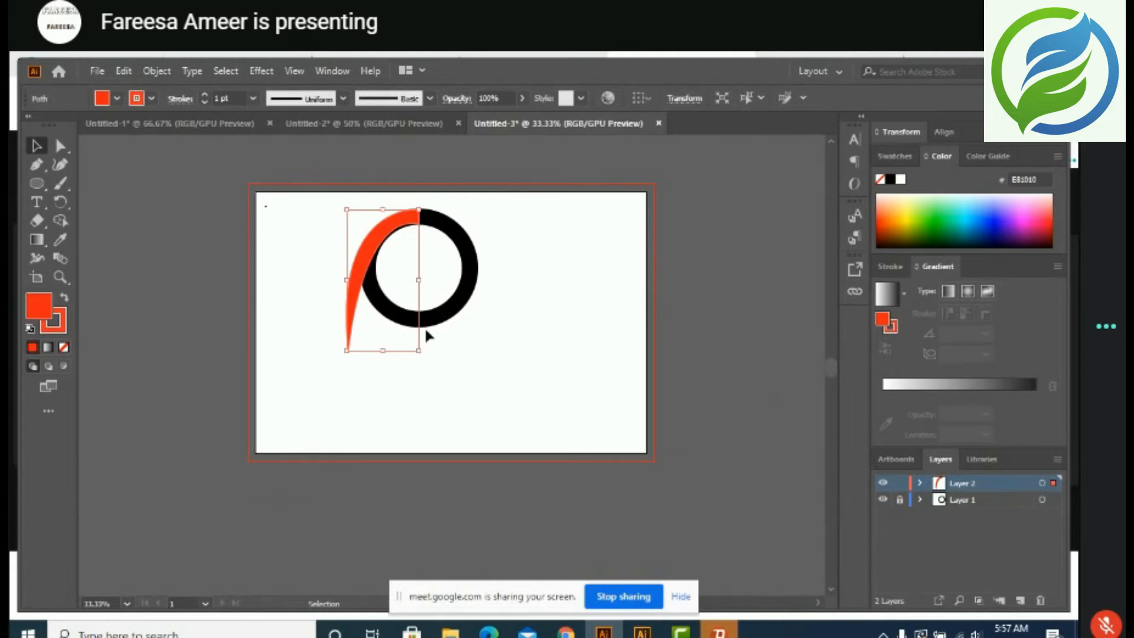
{"action": "left_click_drag", "start_coordinate": [418, 351], "coordinate": [424, 353]}
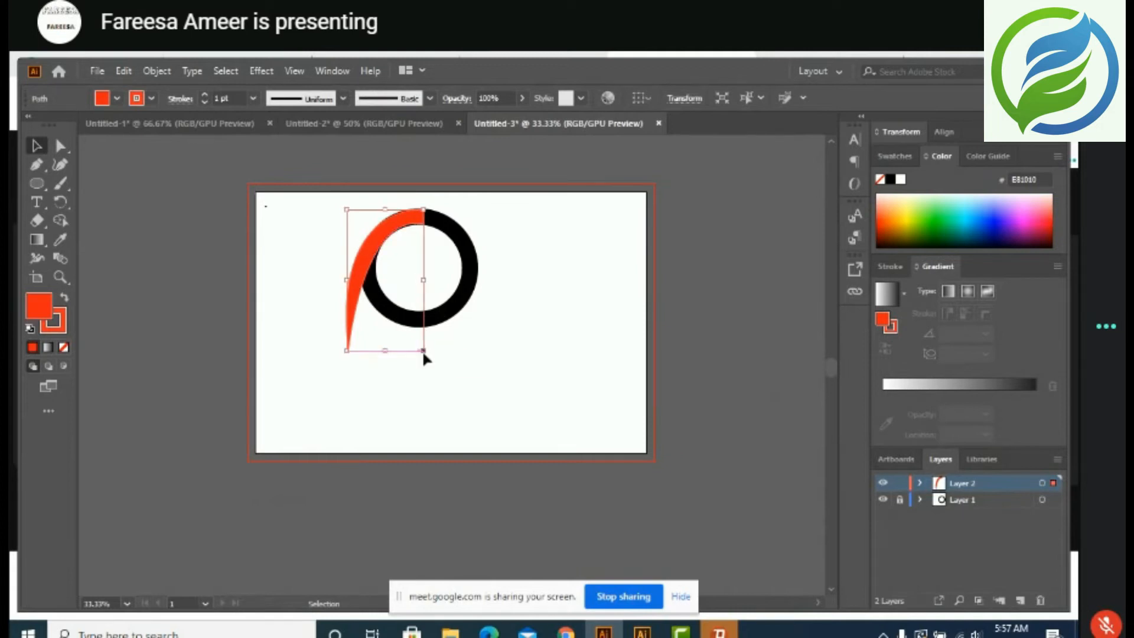
{"action": "left_click", "coordinate": [419, 374]}
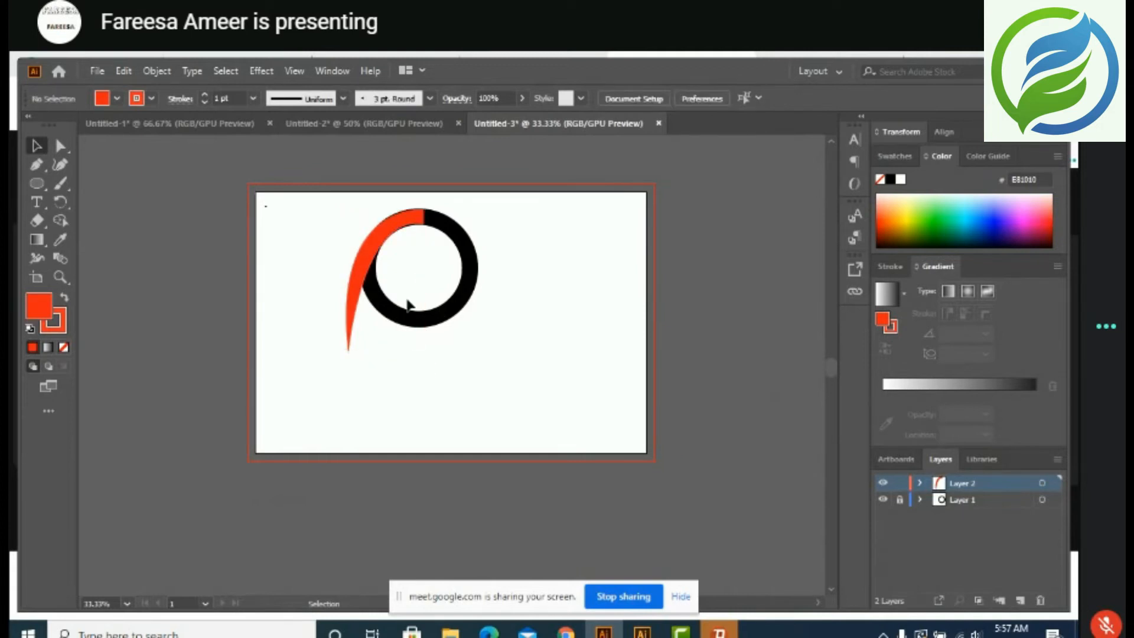
Delete the red tapered shape around the ring's left side
{"action": "left_click", "coordinate": [371, 266]}
{"action": "key", "text": "Delete"}
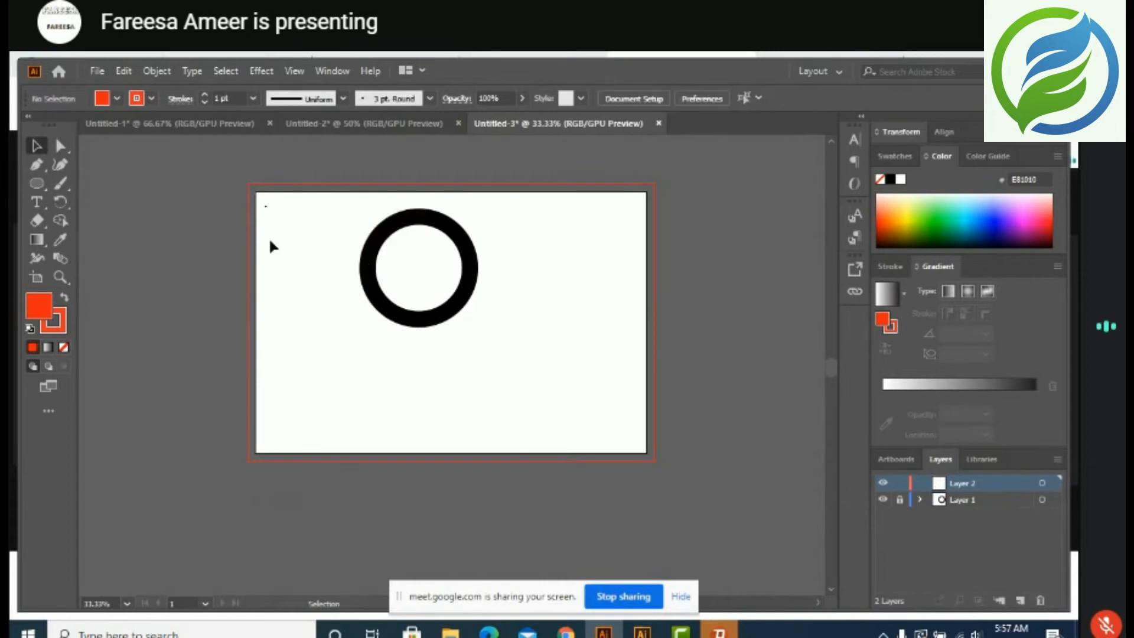
{"action": "left_click", "coordinate": [418, 208]}
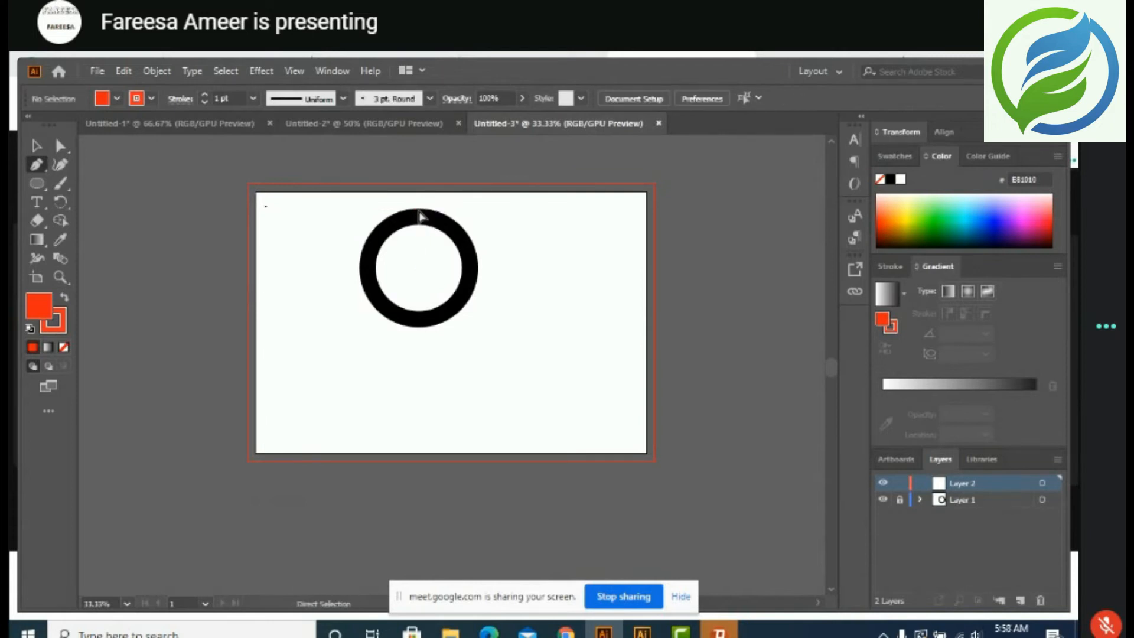
{"action": "key", "text": "ctrl+equal"}
{"action": "scroll", "coordinate": [830, 363], "scroll_direction": "up", "scroll_amount": 2}
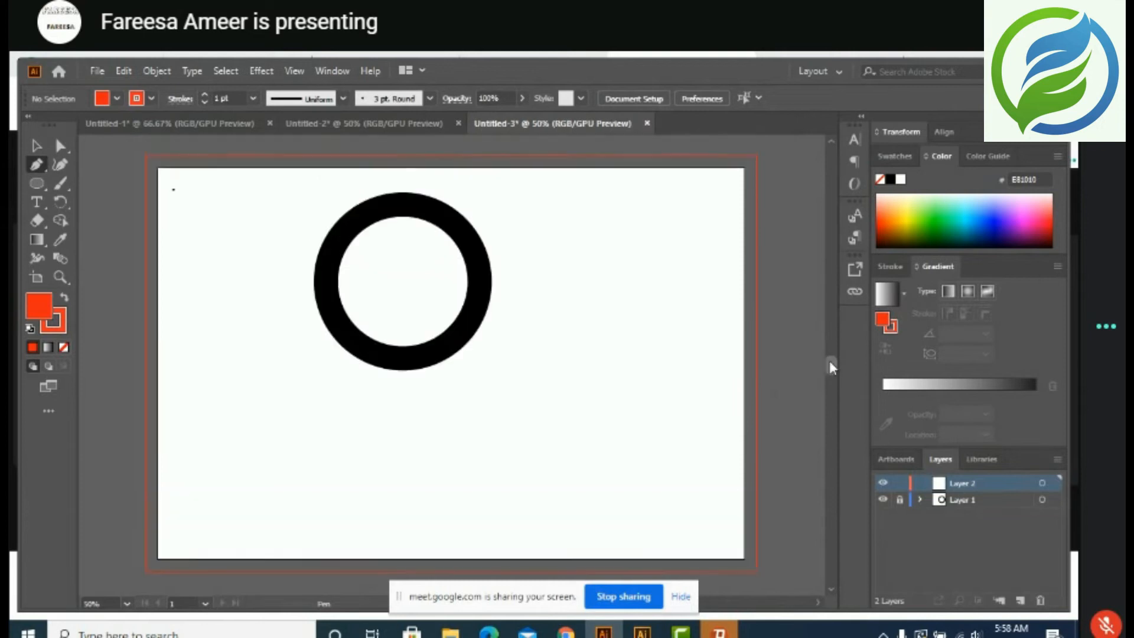
{"action": "left_click", "coordinate": [403, 193]}
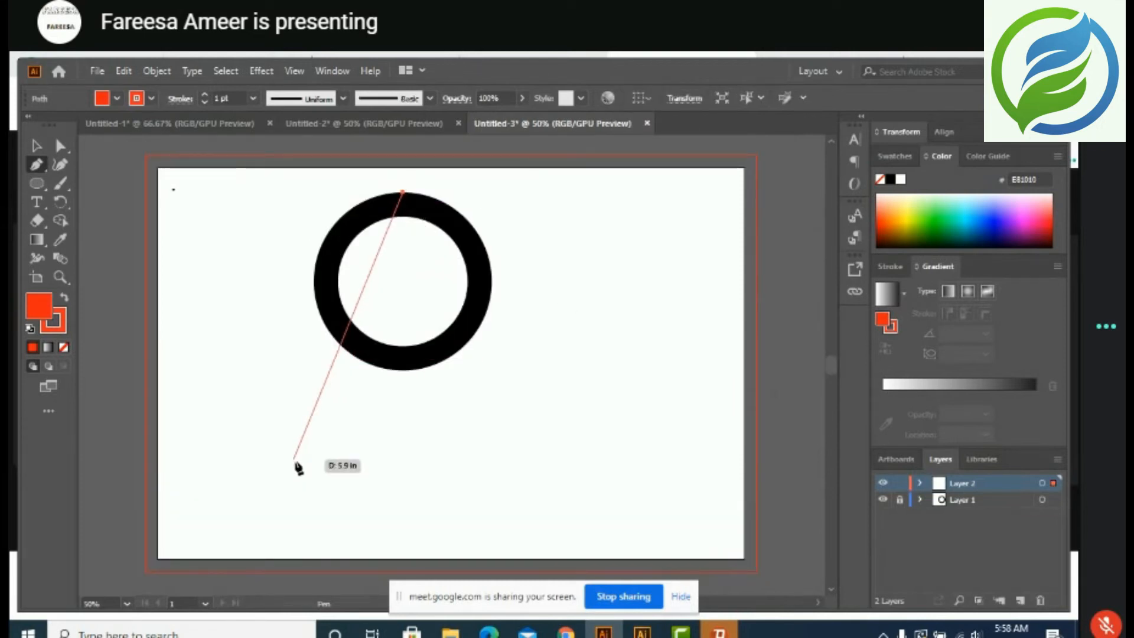
{"action": "left_click_drag", "start_coordinate": [304, 451], "coordinate": [357, 557]}
{"action": "key", "text": "ctrl+z"}
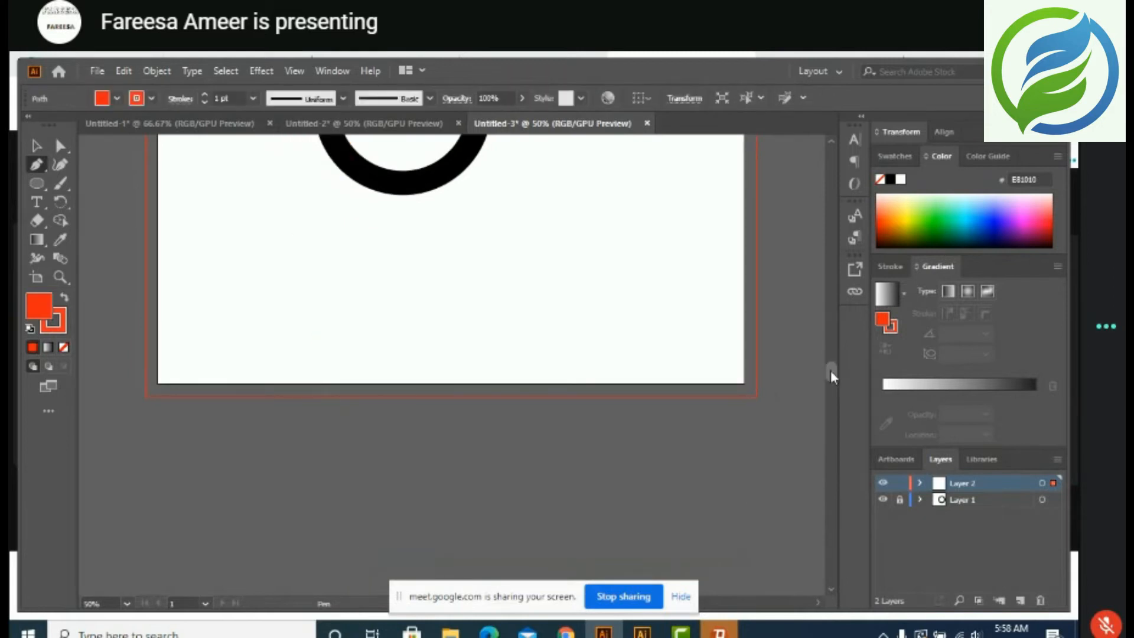
{"action": "left_click_drag", "start_coordinate": [831, 370], "coordinate": [831, 364]}
{"action": "key", "text": "ctrl+minus"}
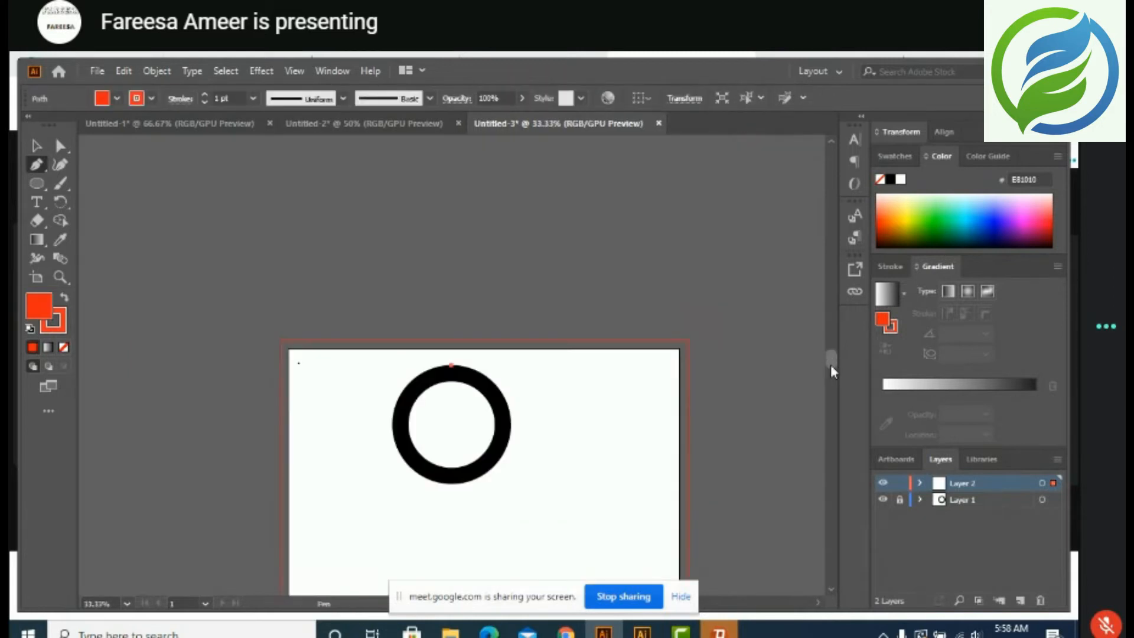
{"action": "left_click_drag", "start_coordinate": [831, 358], "coordinate": [829, 369]}
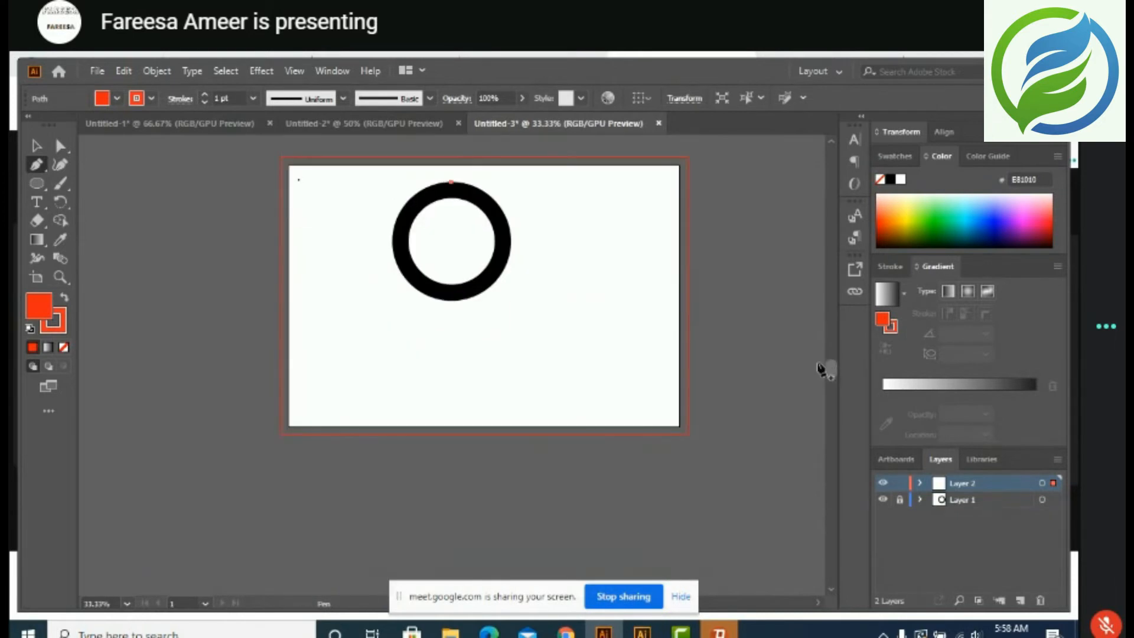
{"action": "left_click", "coordinate": [452, 183]}
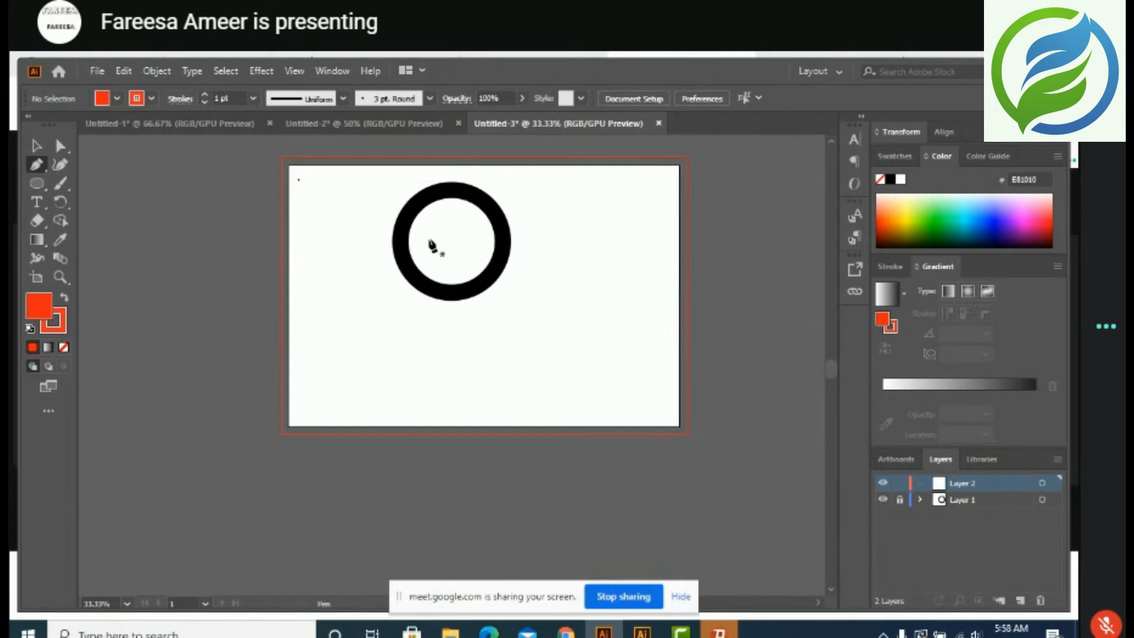
Draw an unfilled curved Pen path from the ring's outer top edge around its left side to a point below its lower left
{"action": "left_click", "coordinate": [453, 183]}
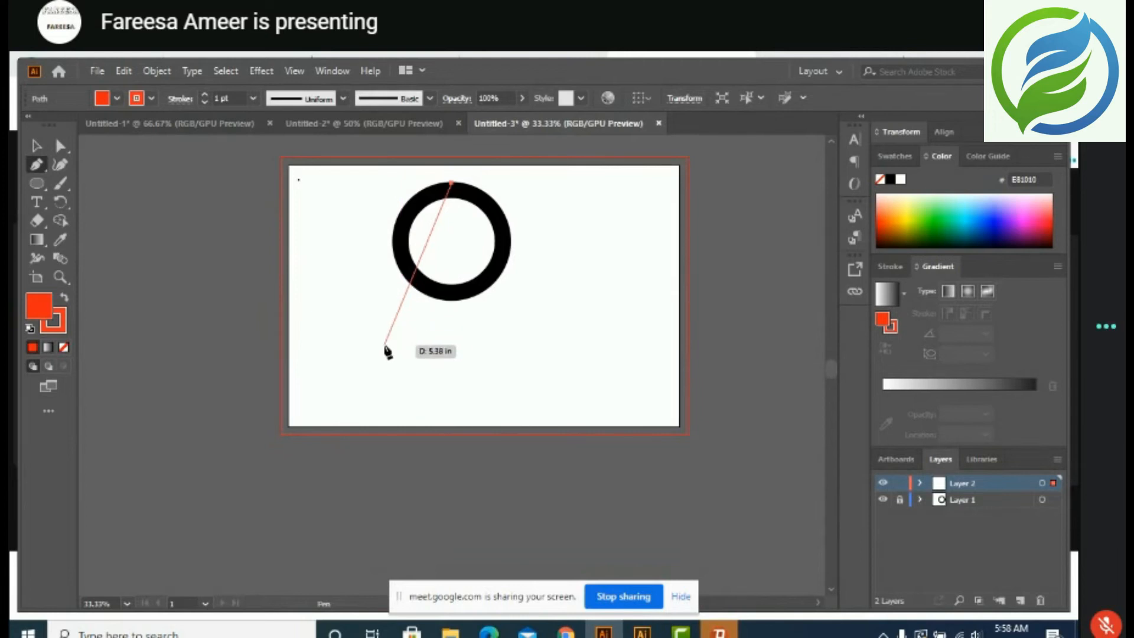
{"action": "left_click_drag", "start_coordinate": [386, 350], "coordinate": [409, 523]}
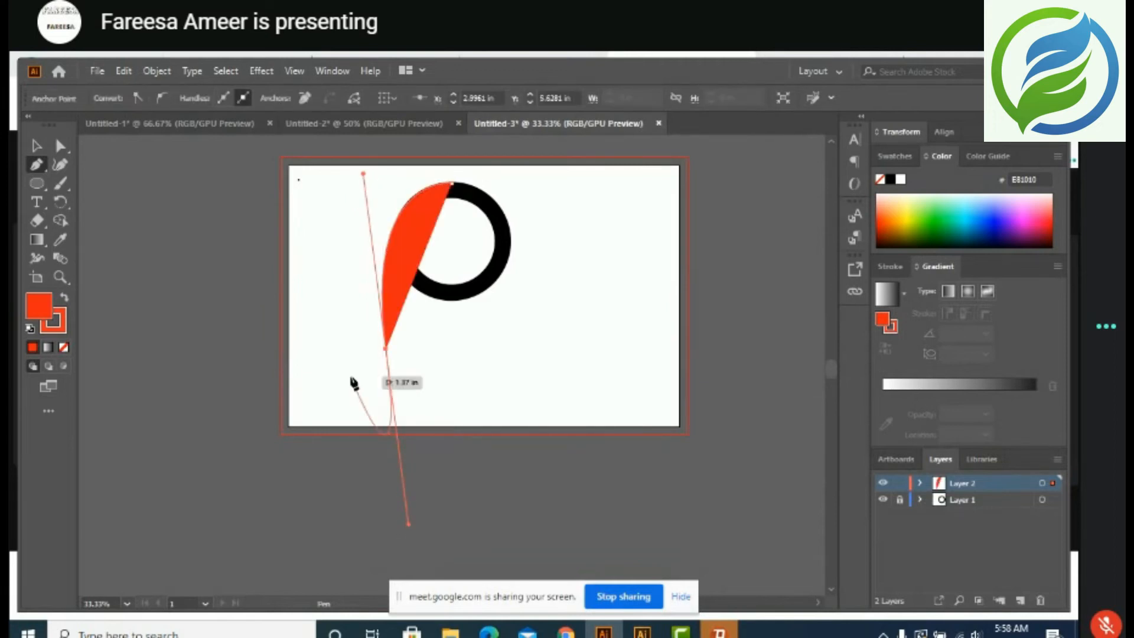
{"action": "left_click", "coordinate": [63, 347]}
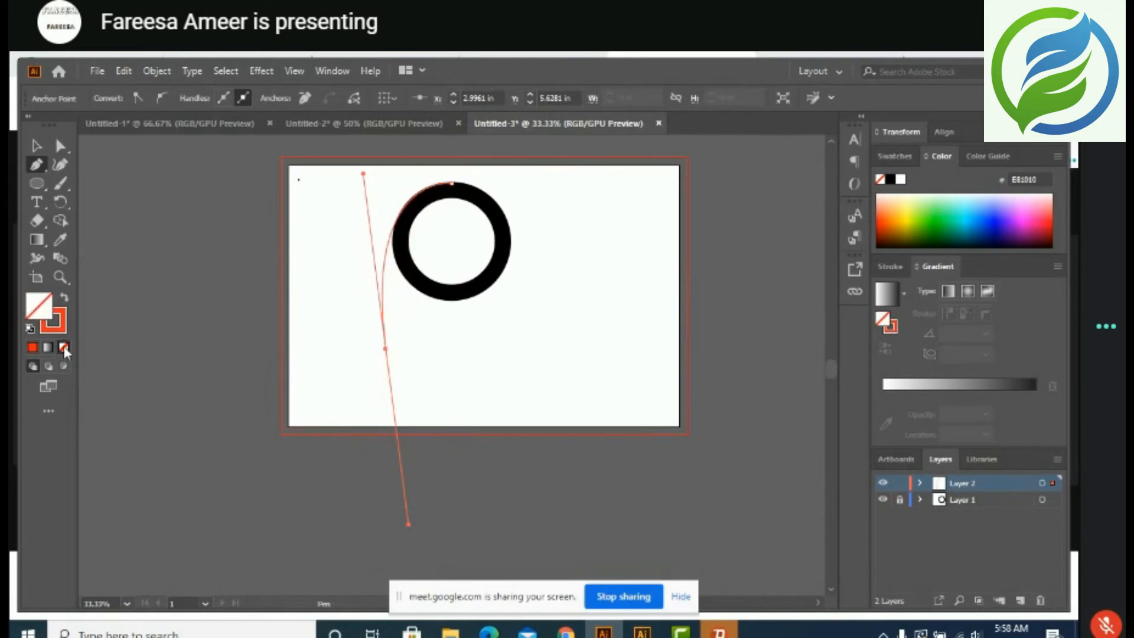
{"action": "left_click", "coordinate": [387, 350]}
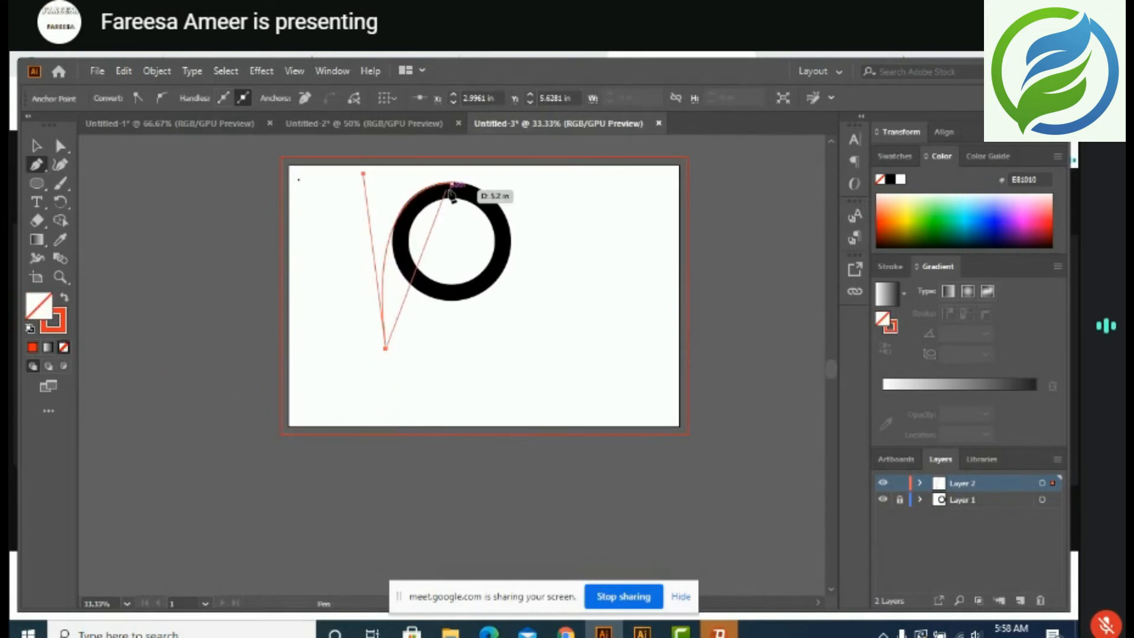
{"action": "left_click_drag", "start_coordinate": [452, 196], "coordinate": [497, 208]}
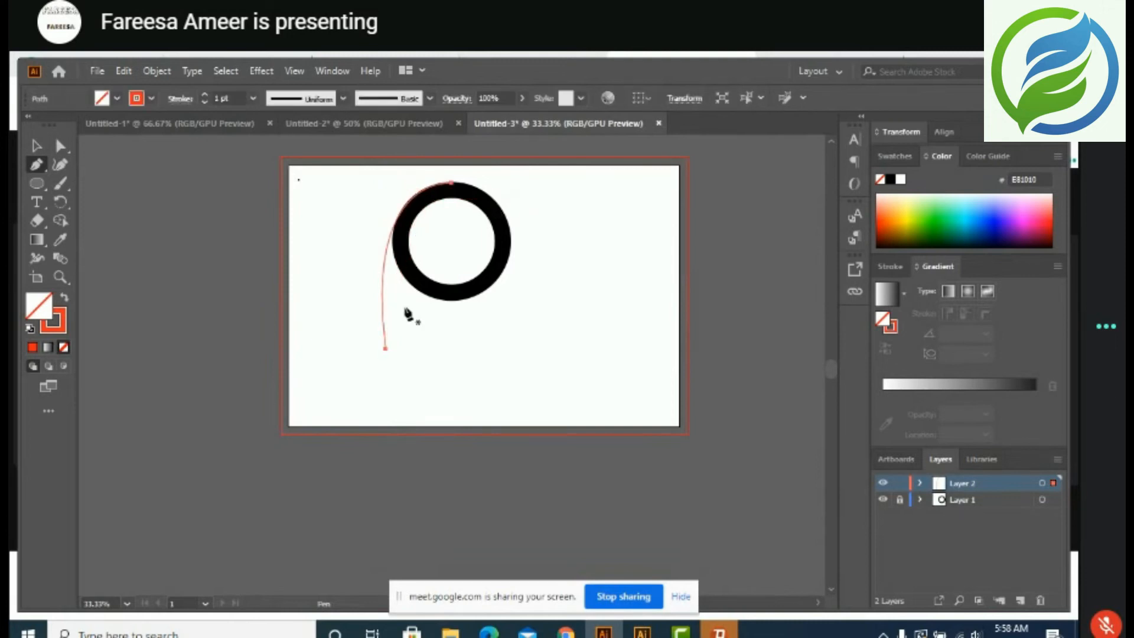
{"action": "left_click", "coordinate": [385, 349]}
{"action": "left_click_drag", "start_coordinate": [386, 351], "coordinate": [474, 203]}
{"action": "key", "text": "ctrl+z"}
{"action": "key", "text": "ctrl+z"}
Sharpen the new path's lower end, curve back to the ring's inner top edge, and close the shape at its starting anchor
{"action": "left_click", "coordinate": [386, 349]}
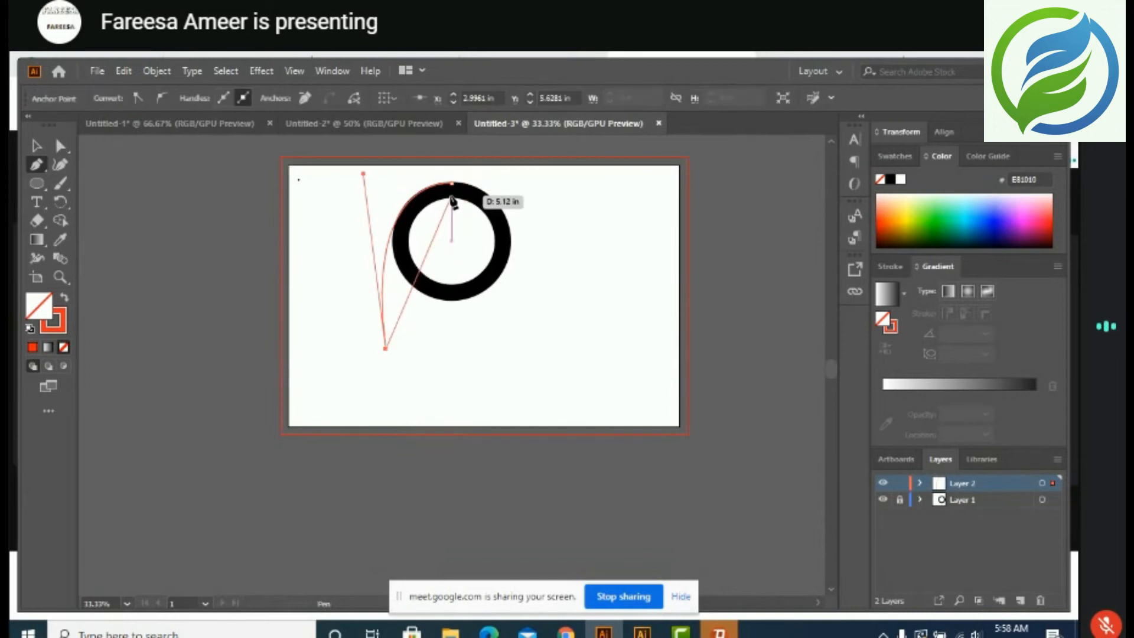
{"action": "left_click_drag", "start_coordinate": [452, 198], "coordinate": [518, 196]}
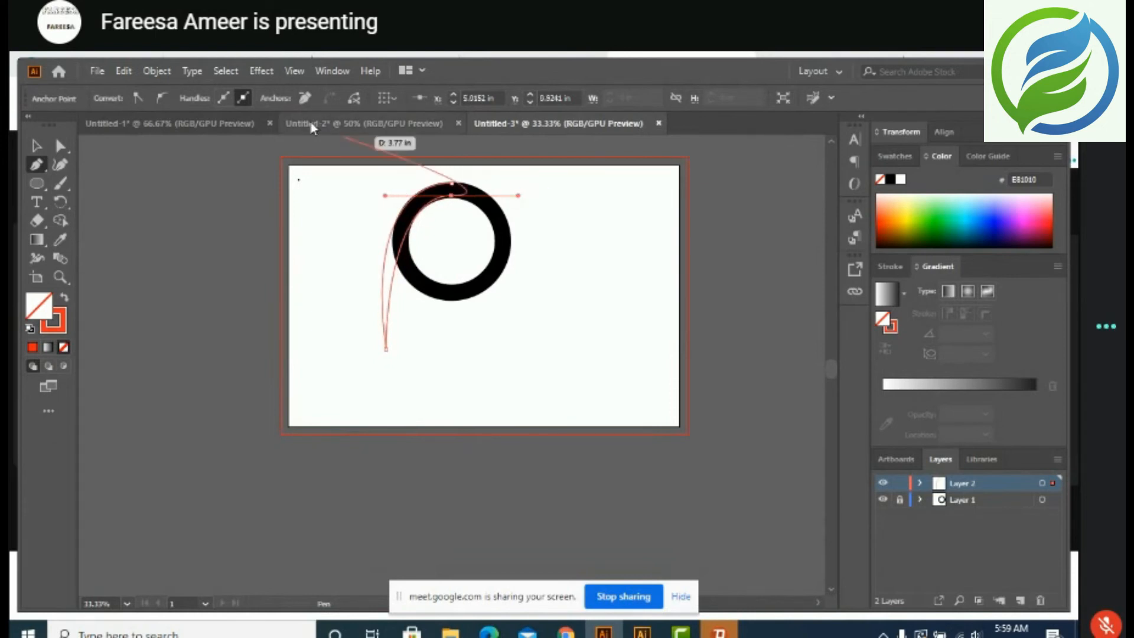
{"action": "left_click", "coordinate": [453, 186]}
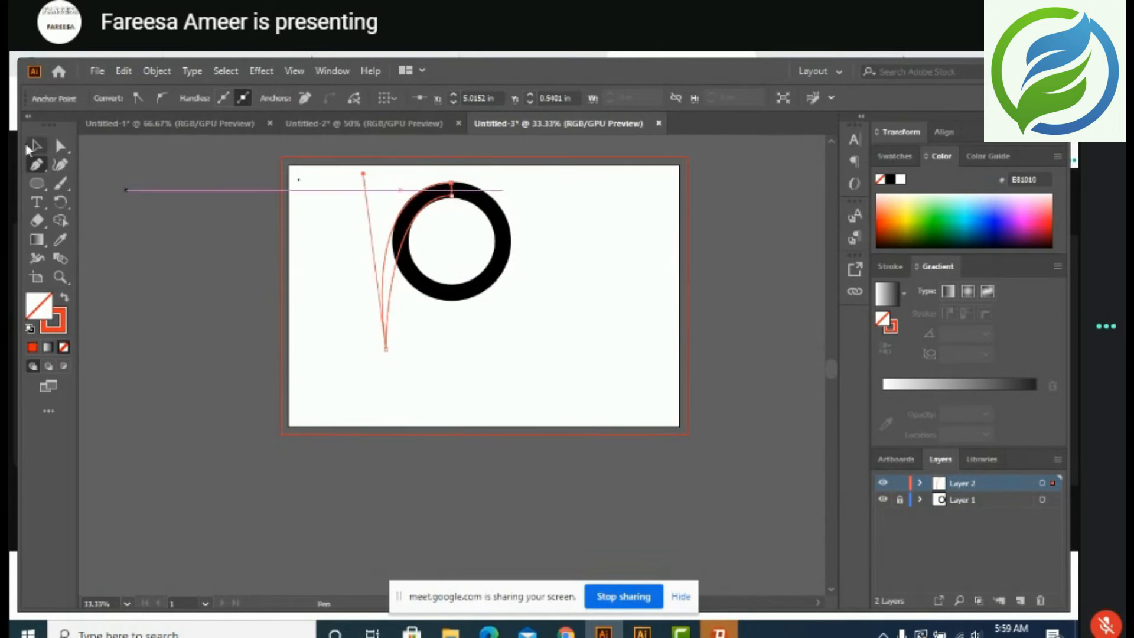
Fill the closed tapered shape with red EA1515 and deselect it
{"action": "double_click", "coordinate": [44, 308]}
{"action": "type", "text": "EA1515"}
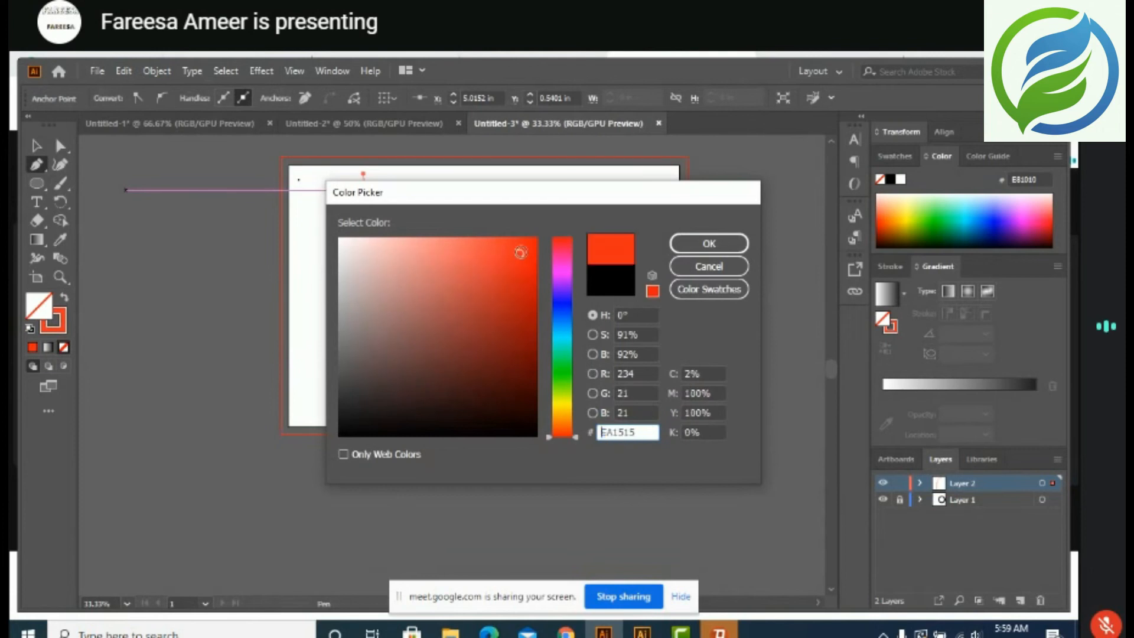
{"action": "left_click", "coordinate": [709, 243]}
{"action": "left_click", "coordinate": [257, 324]}
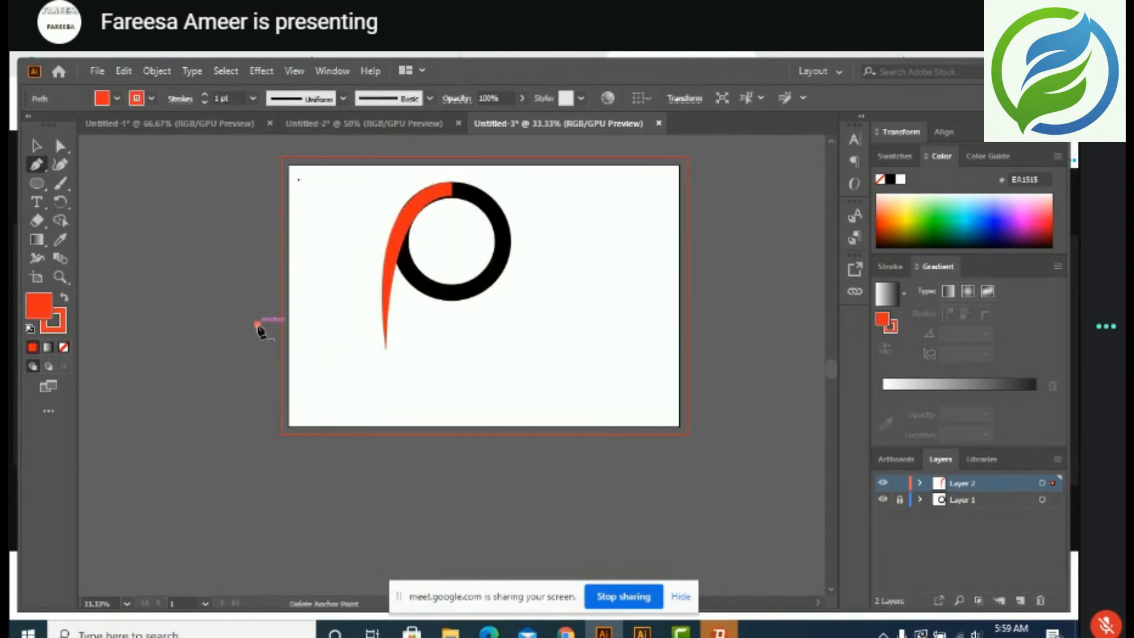
{"action": "left_click", "coordinate": [204, 238], "text": "ctrl"}
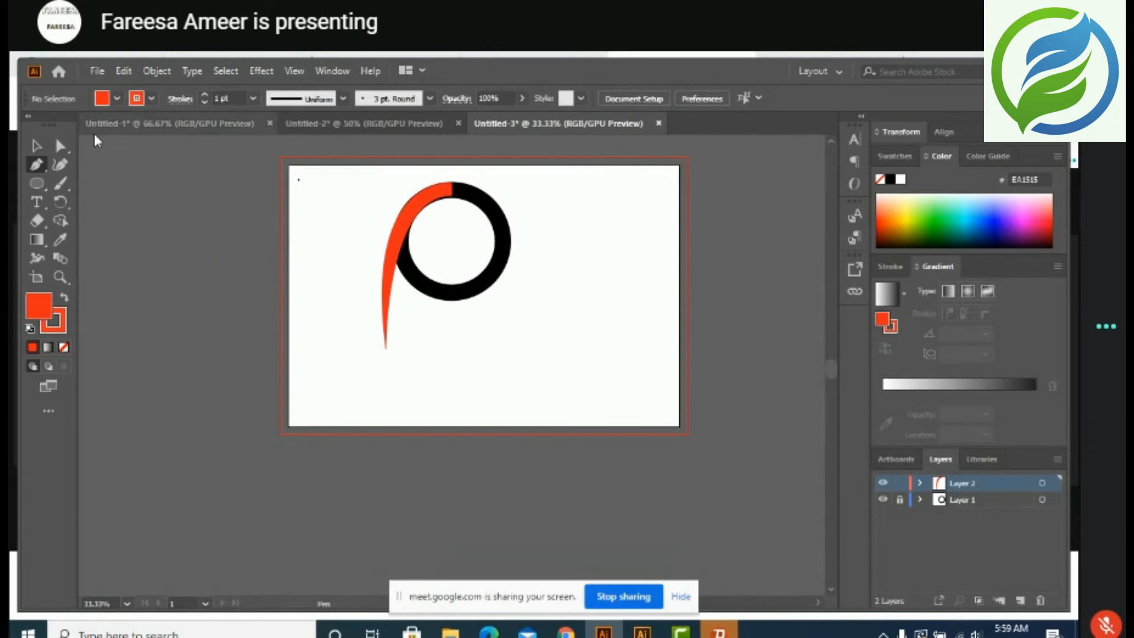
{"action": "left_click", "coordinate": [40, 145]}
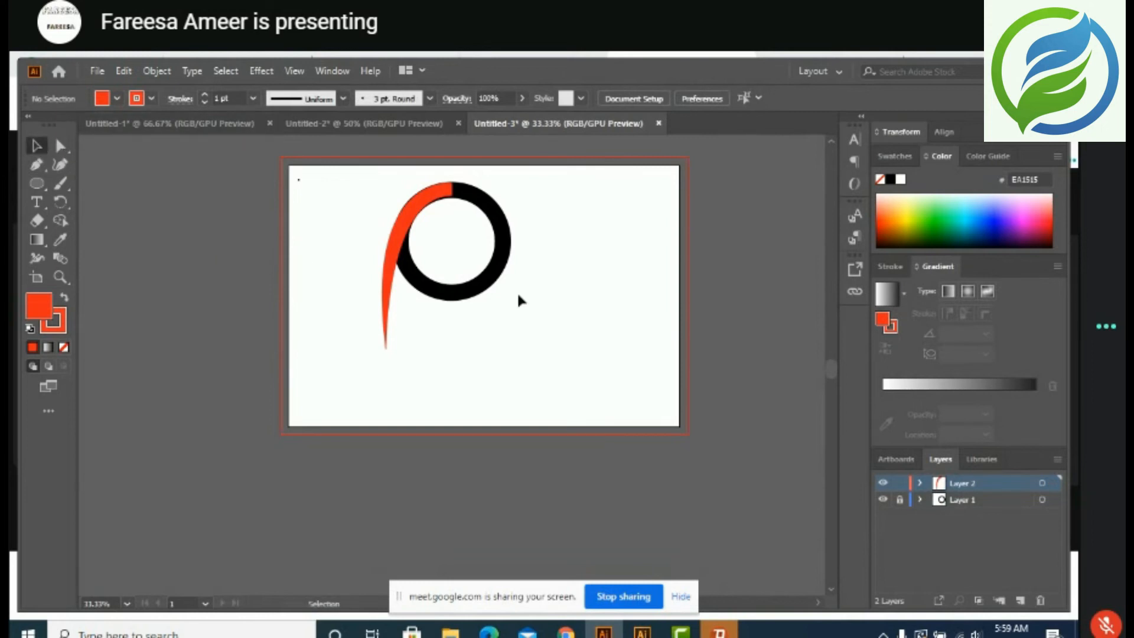
Unlock Layer 1 and fill the black ring's ellipse with RGB Red
{"action": "key", "text": "ctrl+equal"}
{"action": "key", "text": "ctrl+equal"}
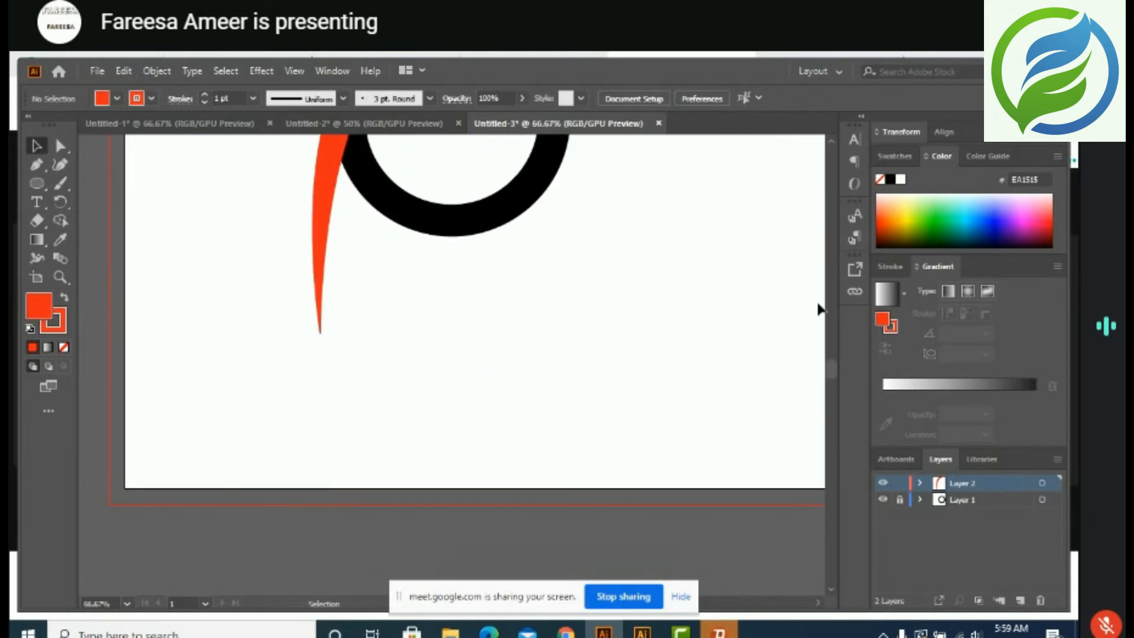
{"action": "left_click_drag", "start_coordinate": [829, 369], "coordinate": [829, 362]}
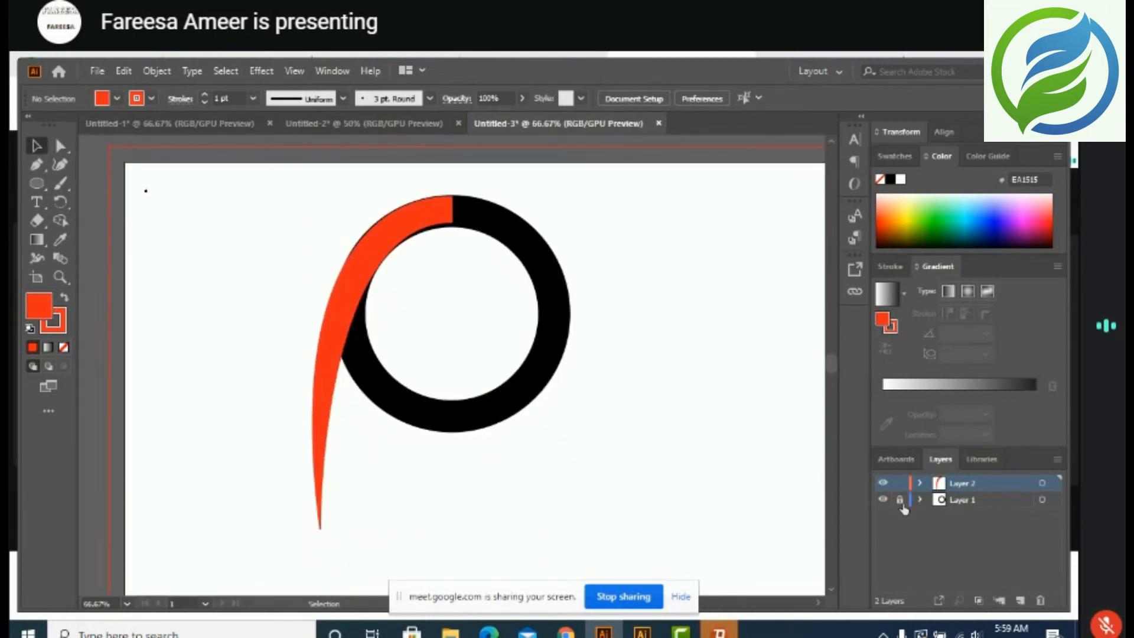
{"action": "left_click", "coordinate": [471, 220]}
{"action": "left_click", "coordinate": [117, 98]}
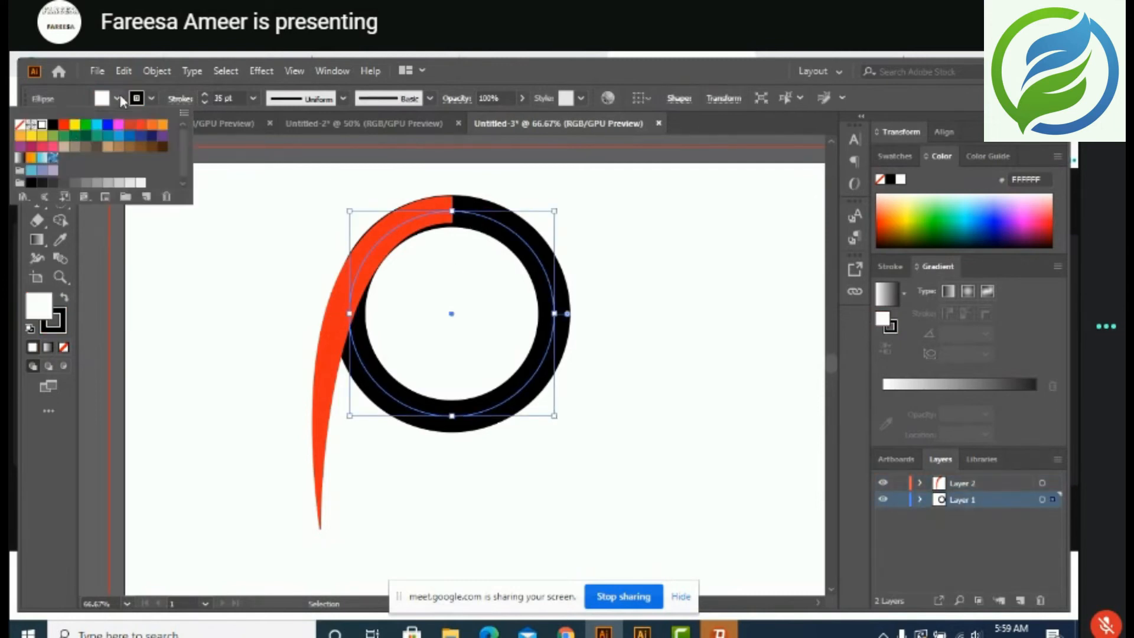
{"action": "left_click", "coordinate": [63, 124]}
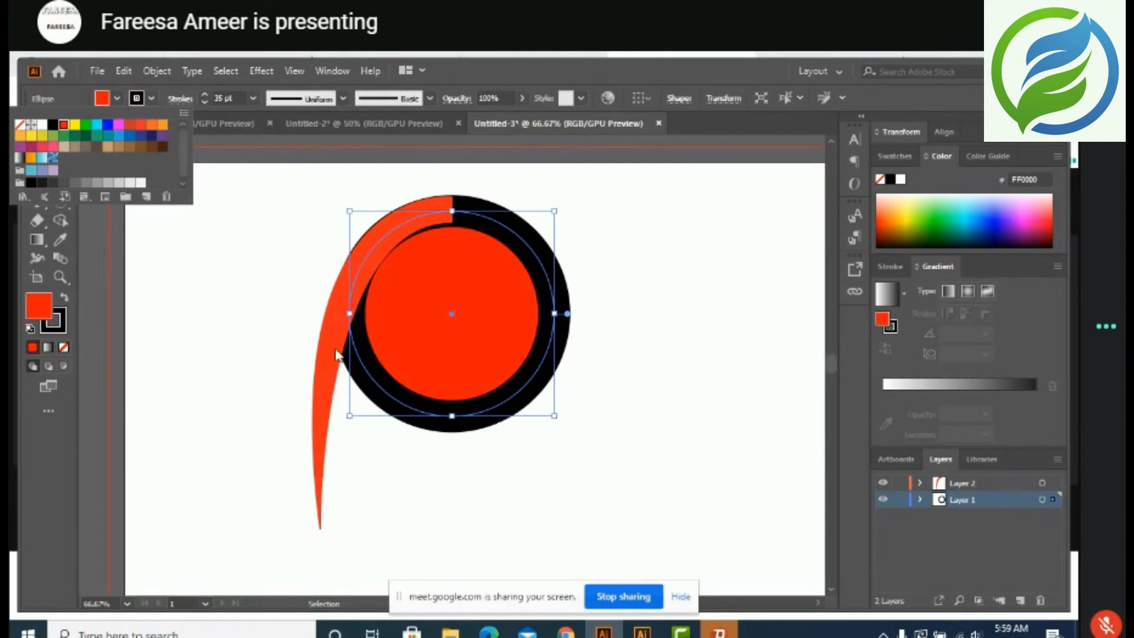
{"action": "left_click", "coordinate": [286, 322]}
{"action": "left_click", "coordinate": [380, 460]}
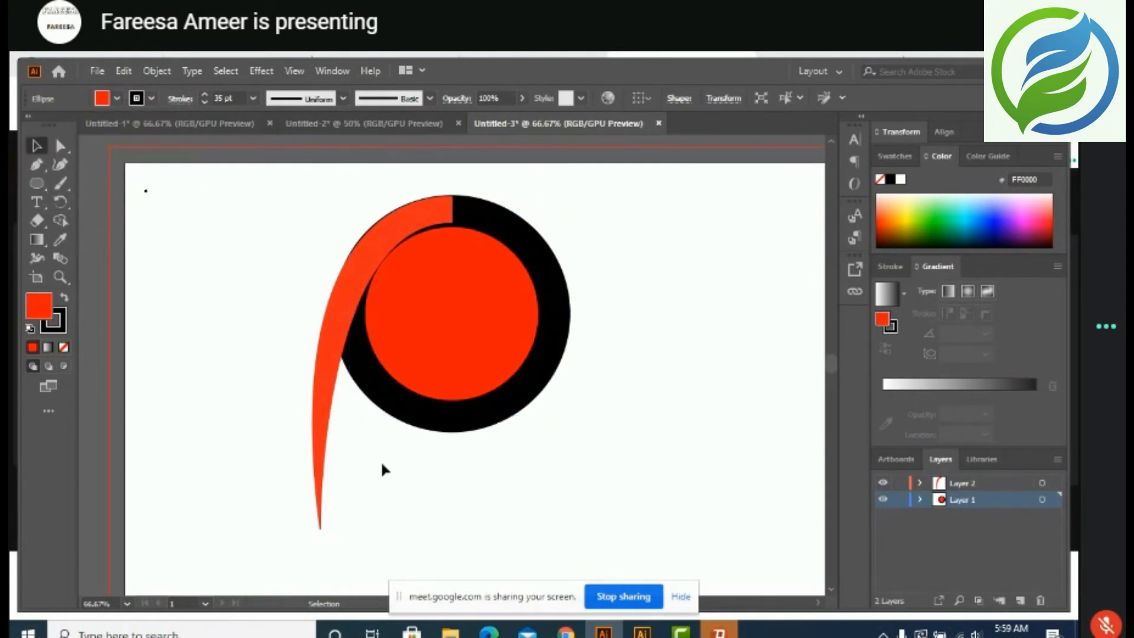
Change the tapered shape's fill to RGB Red, matching the circle's interior
{"action": "left_click", "coordinate": [327, 367]}
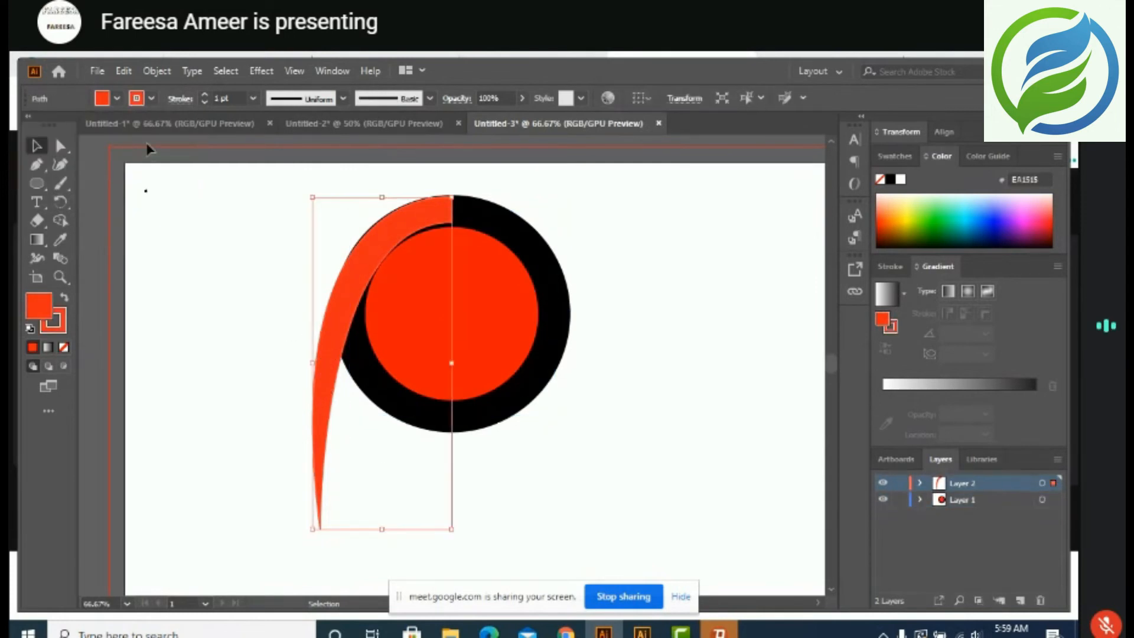
{"action": "left_click", "coordinate": [117, 98]}
{"action": "left_click", "coordinate": [64, 127]}
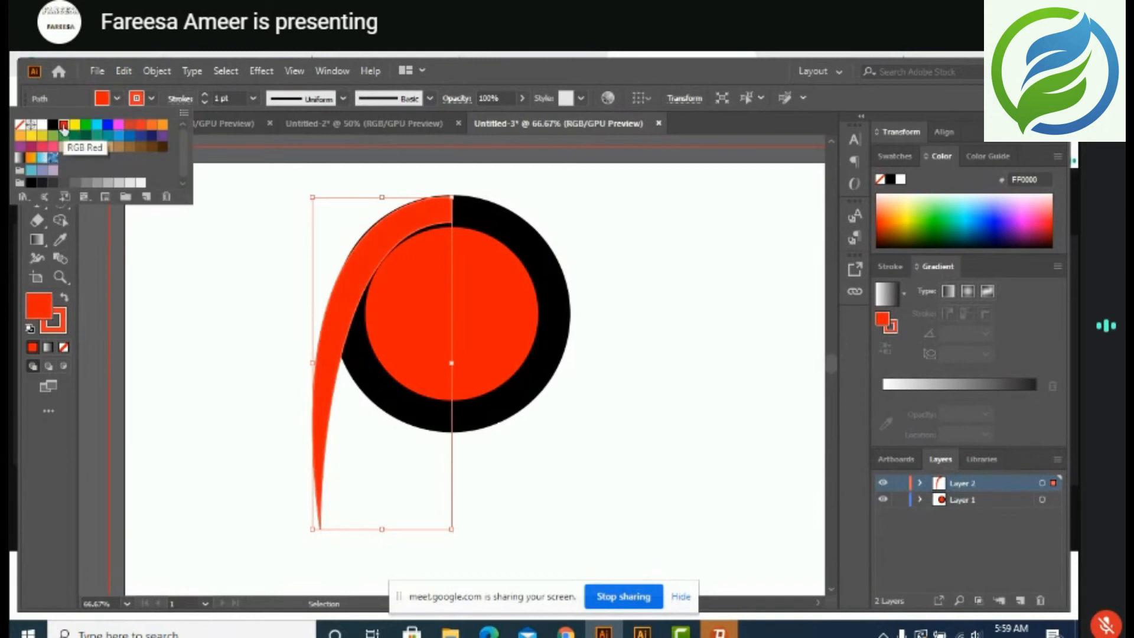
{"action": "left_click", "coordinate": [230, 328]}
{"action": "left_click", "coordinate": [265, 413]}
Draw a tiny circle near the artboard's upper-left corner and fill it with black
{"action": "left_click", "coordinate": [37, 183]}
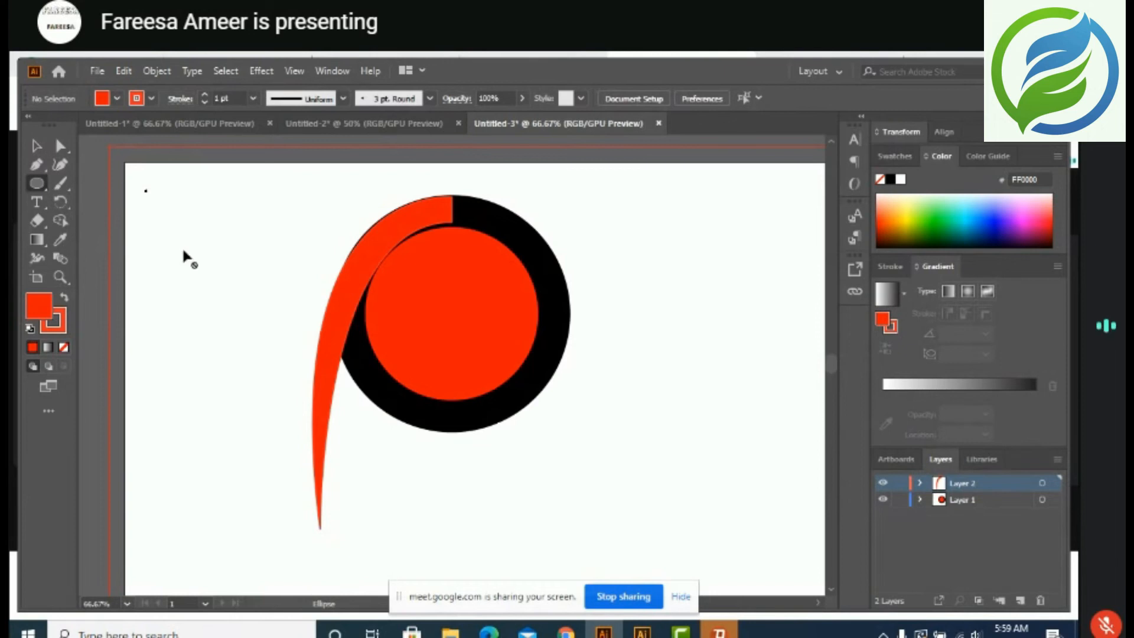
{"action": "left_click_drag", "start_coordinate": [173, 230], "coordinate": [187, 243]}
{"action": "left_click", "coordinate": [117, 98]}
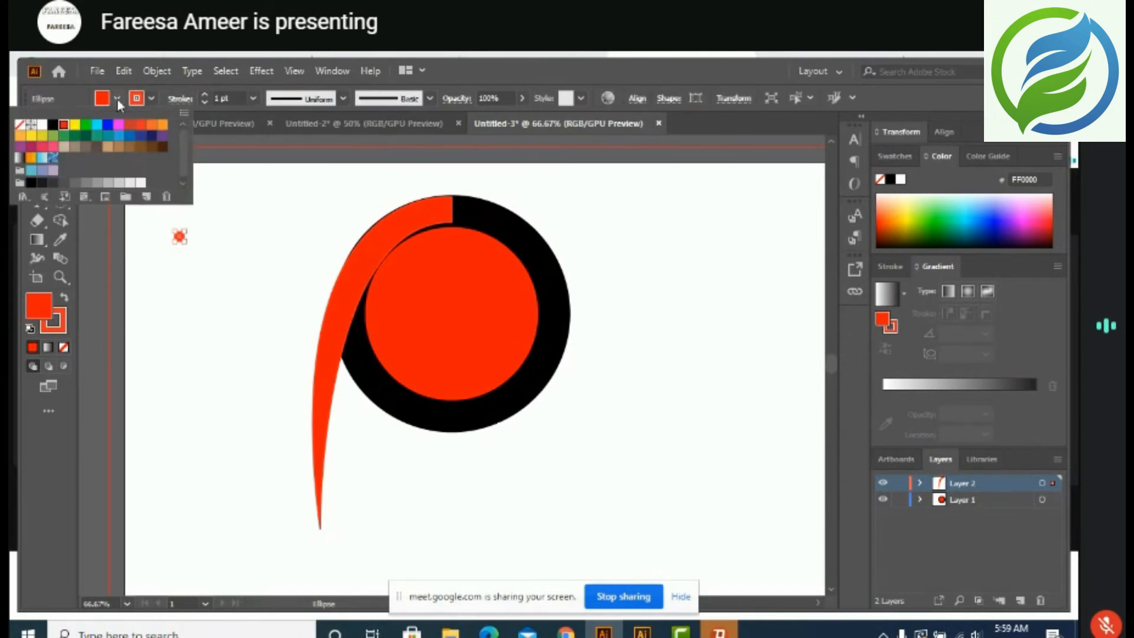
{"action": "left_click", "coordinate": [53, 125]}
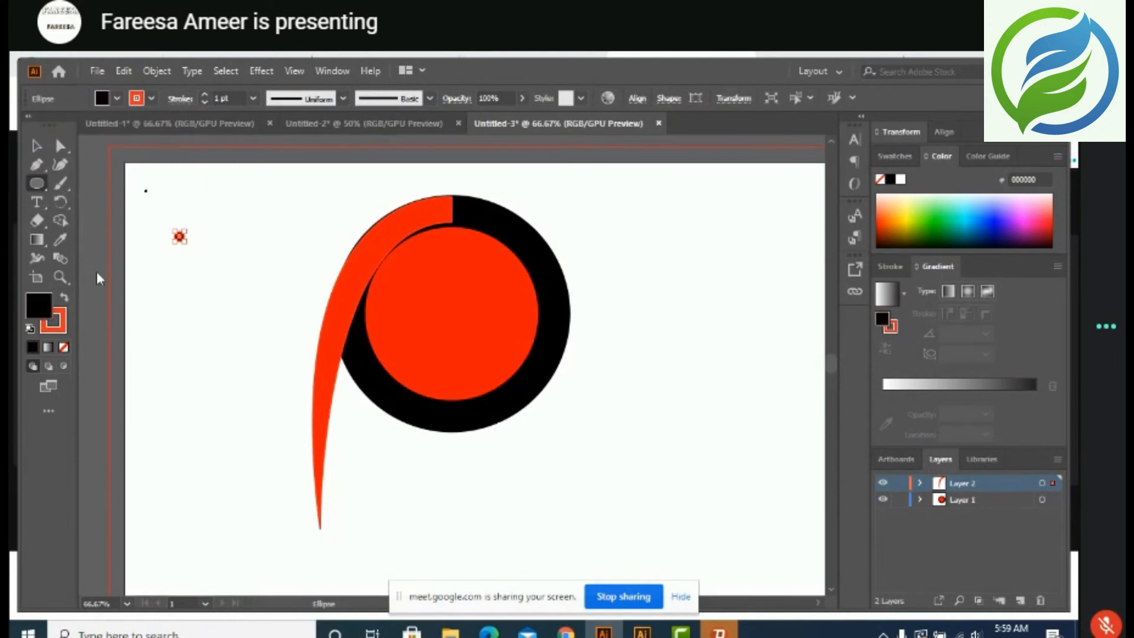
{"action": "key", "text": "v"}
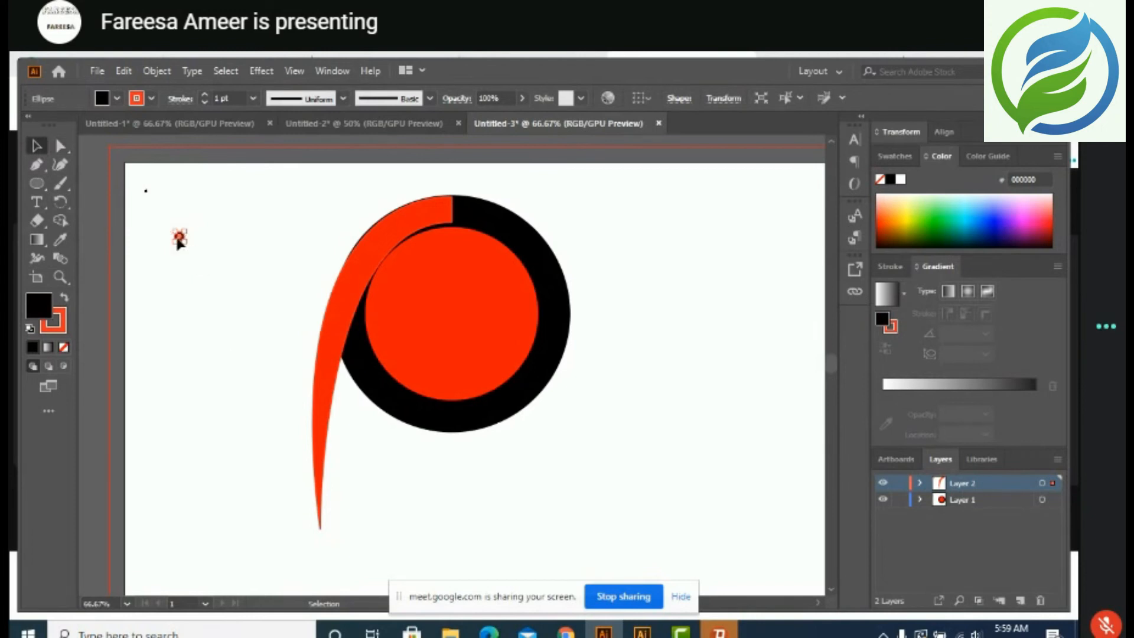
Move the small black circle just below the tapered shape's tip and enlarge the shape slightly to reach it
{"action": "left_click_drag", "start_coordinate": [179, 239], "coordinate": [319, 548]}
{"action": "left_click_drag", "start_coordinate": [319, 549], "coordinate": [320, 548]}
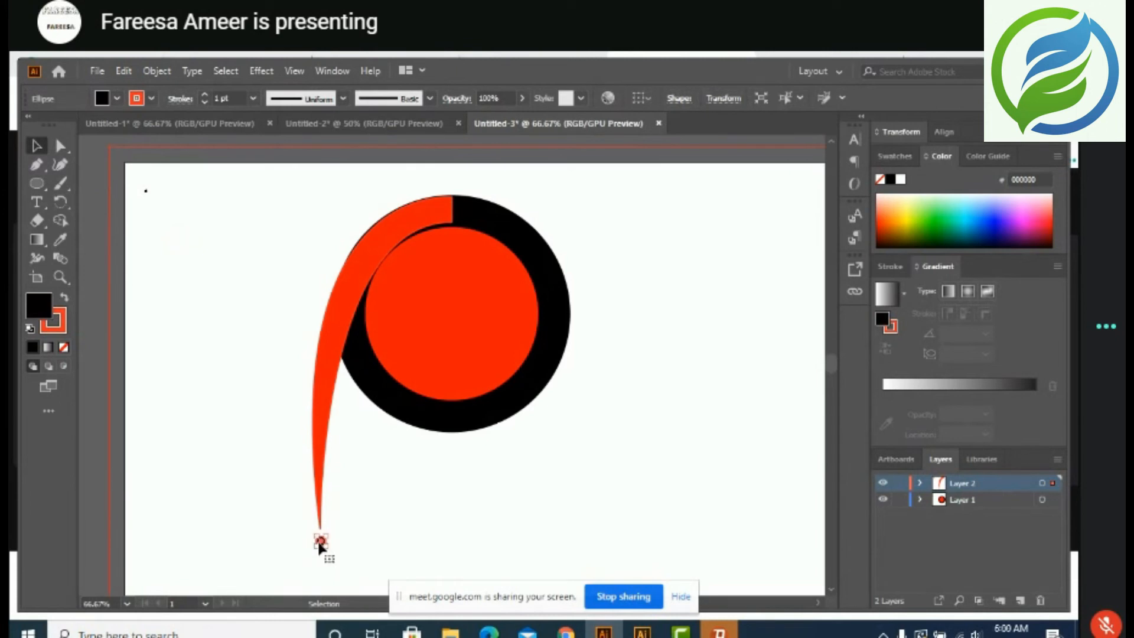
{"action": "left_click", "coordinate": [330, 371]}
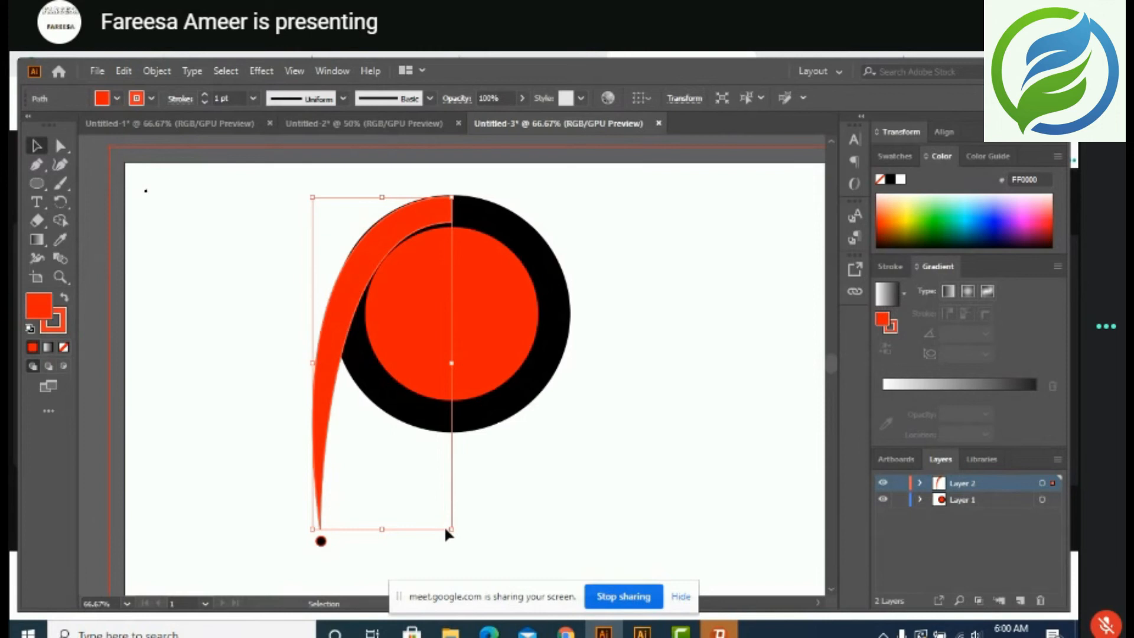
{"action": "left_click_drag", "start_coordinate": [452, 530], "coordinate": [459, 538]}
{"action": "left_click", "coordinate": [535, 530]}
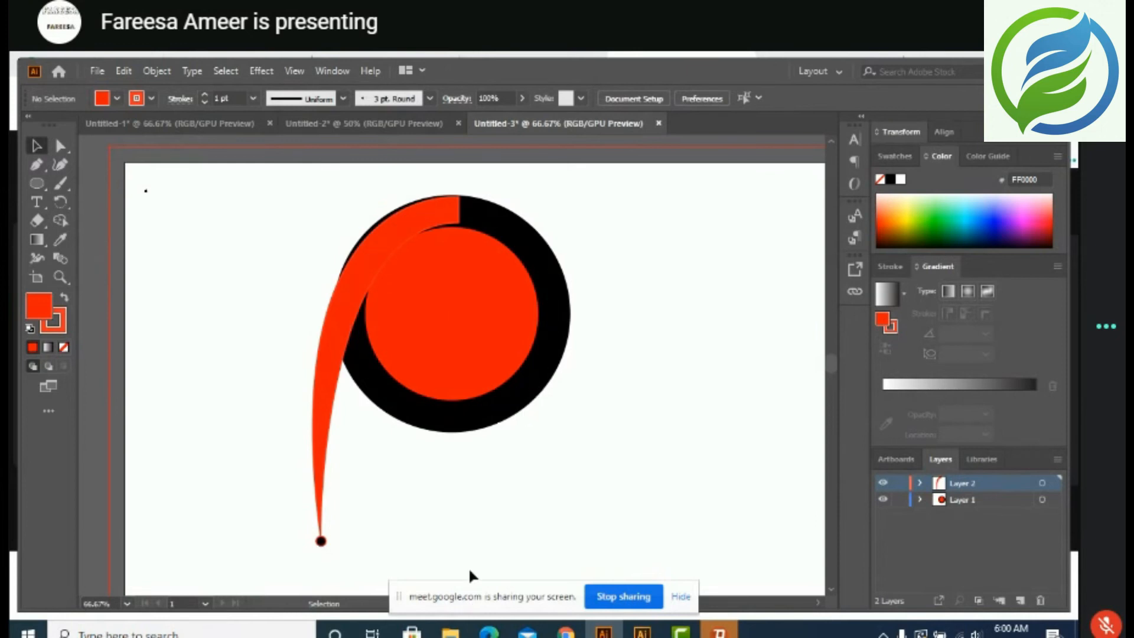
Stretch the tapered shape slightly outward to the left, keeping its upper edge aligned with the top of the ring
{"action": "left_click", "coordinate": [366, 263]}
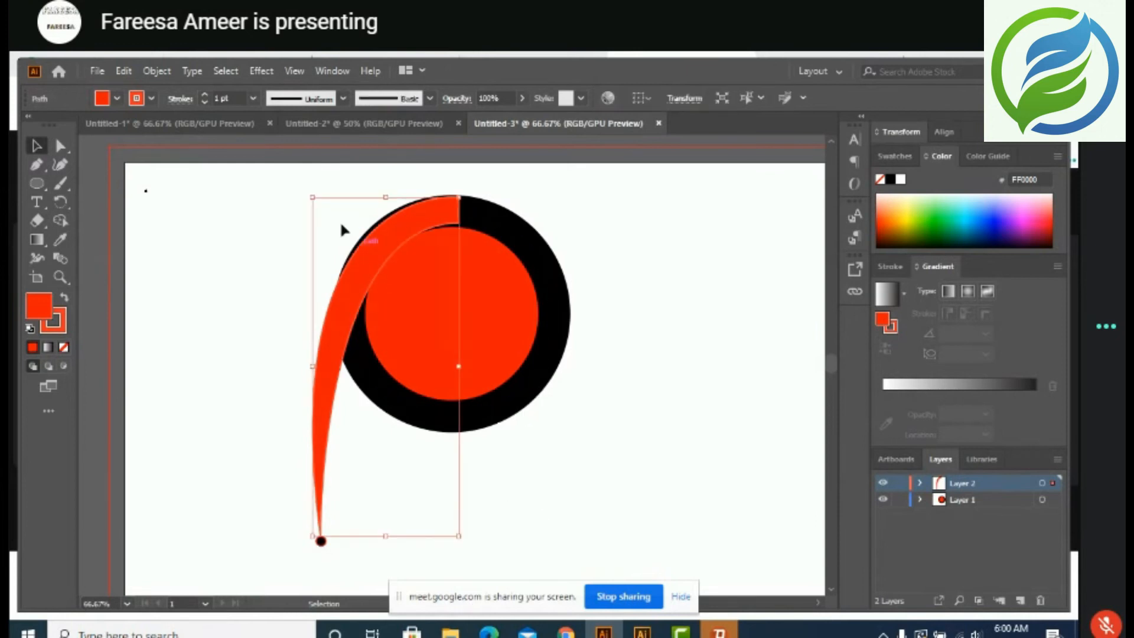
{"action": "left_click_drag", "start_coordinate": [311, 197], "coordinate": [308, 191]}
{"action": "left_click", "coordinate": [293, 259]}
{"action": "left_click", "coordinate": [434, 211]}
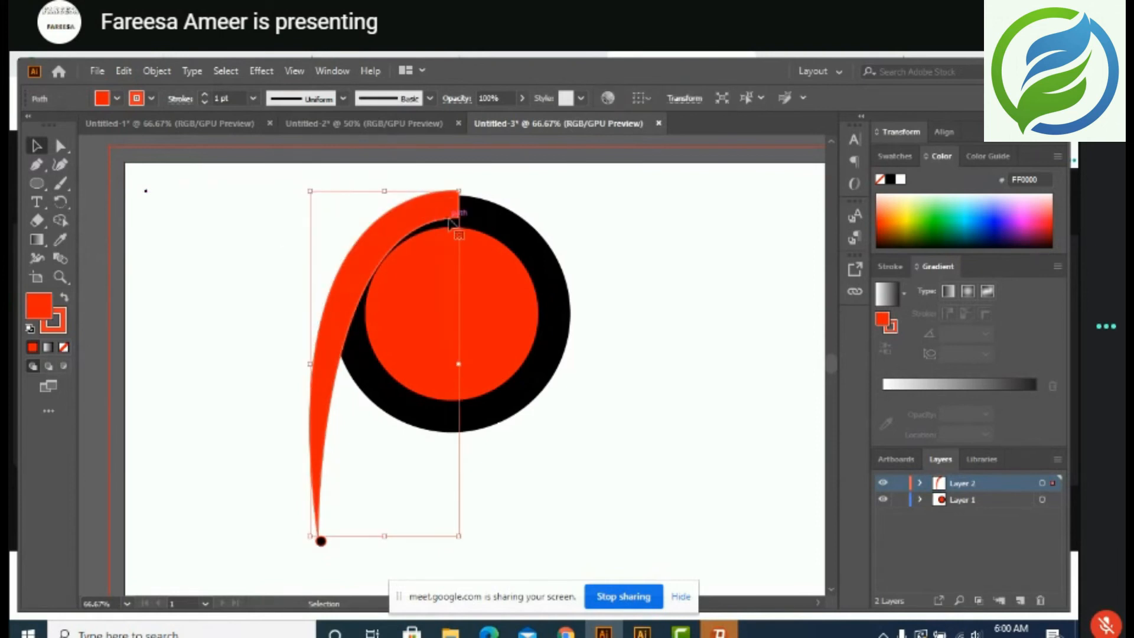
{"action": "left_click_drag", "start_coordinate": [458, 192], "coordinate": [459, 196]}
{"action": "left_click", "coordinate": [523, 190]}
{"action": "left_click", "coordinate": [393, 231]}
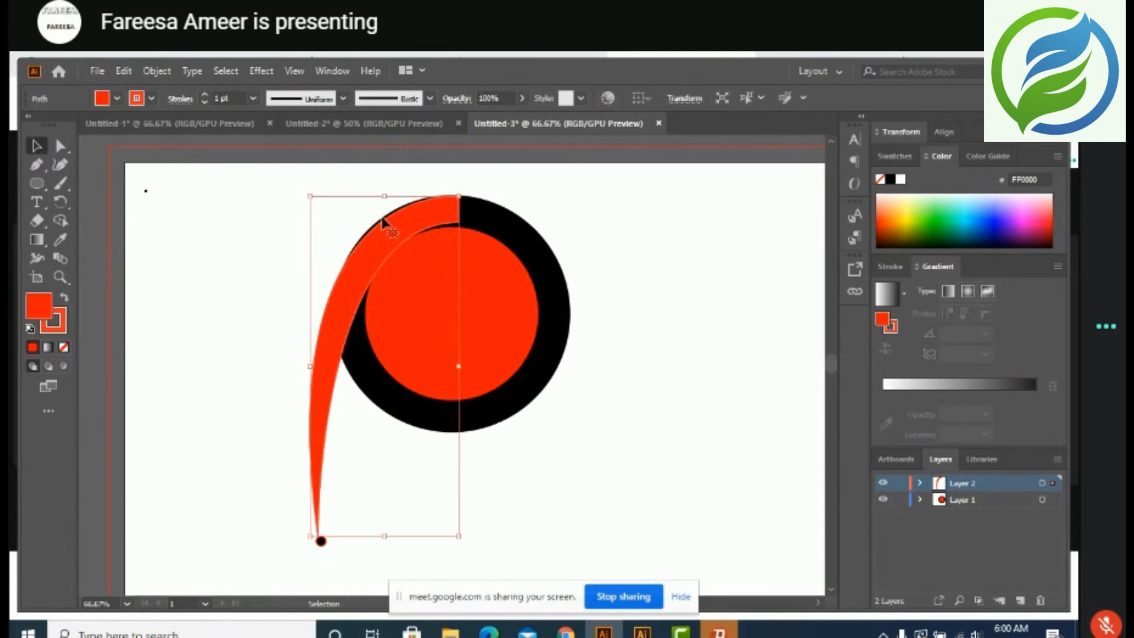
{"action": "left_click_drag", "start_coordinate": [308, 195], "coordinate": [305, 196]}
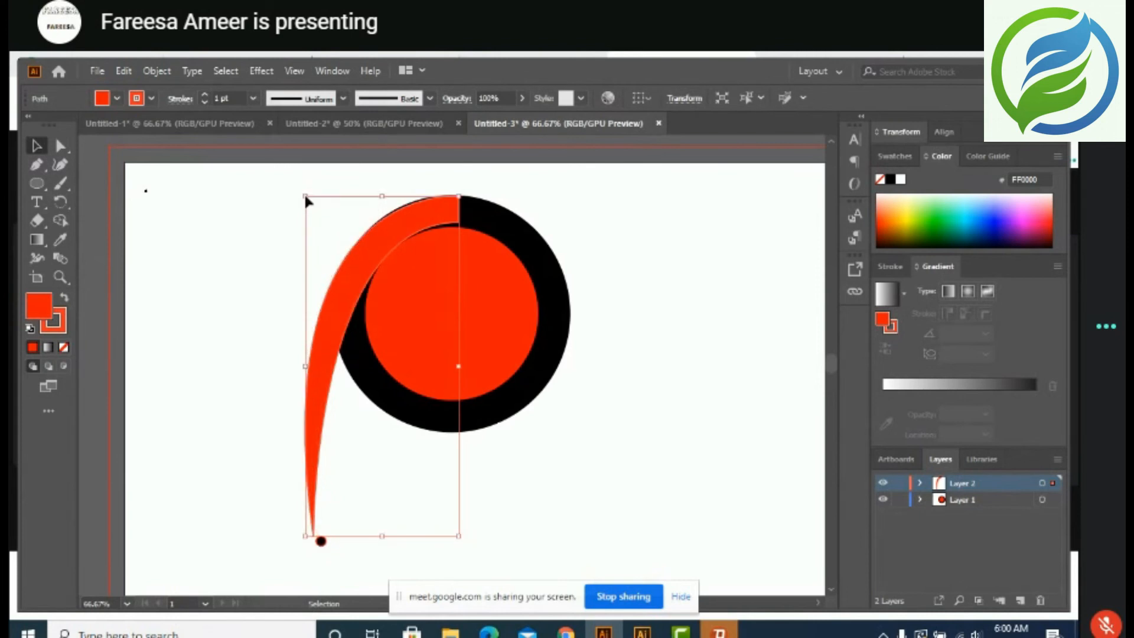
{"action": "left_click_drag", "start_coordinate": [382, 195], "coordinate": [382, 196]}
{"action": "left_click", "coordinate": [597, 270]}
Enlarge the small black circle and center it on the tapered shape's lower tip
{"action": "key", "text": "a"}
{"action": "key", "text": "ctrl+minus"}
{"action": "key", "text": "ctrl+minus"}
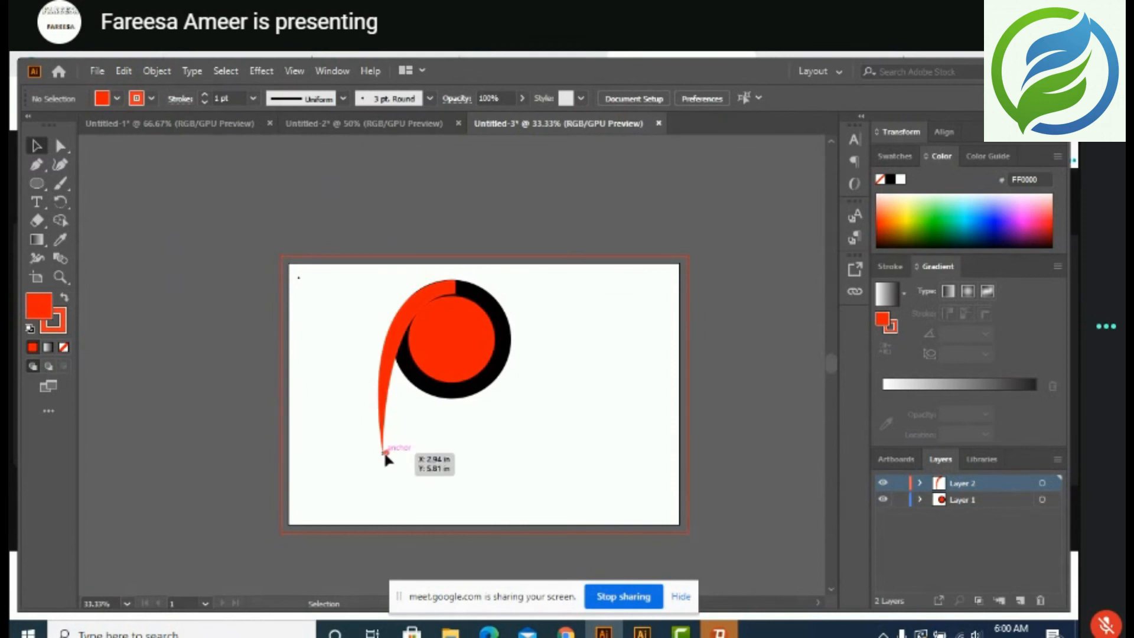
{"action": "left_click", "coordinate": [385, 453]}
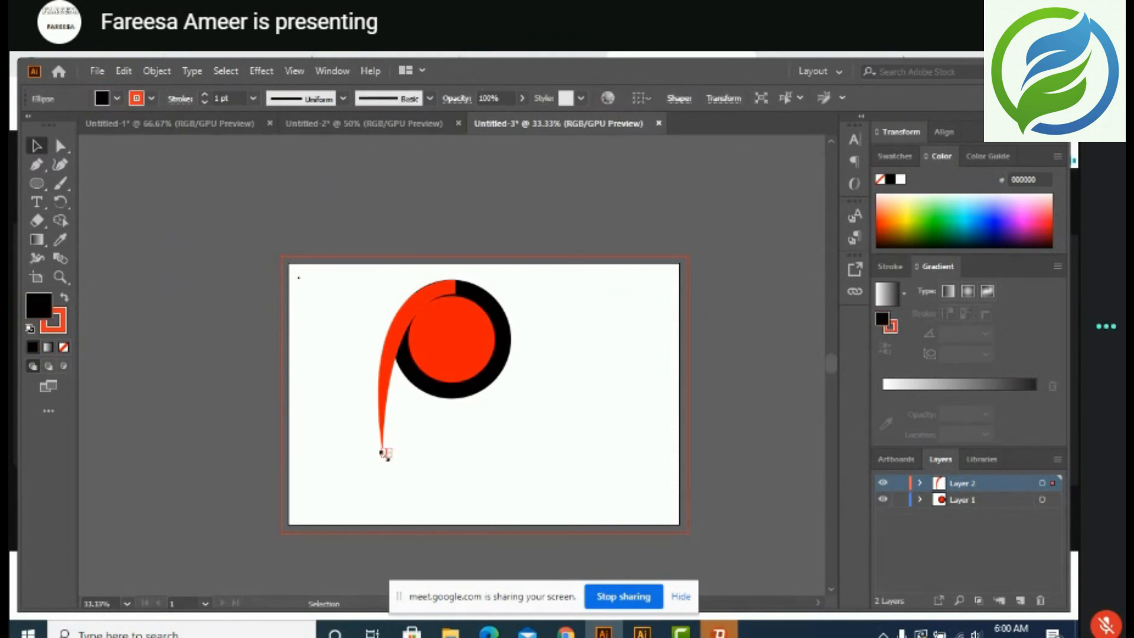
{"action": "left_click", "coordinate": [397, 495]}
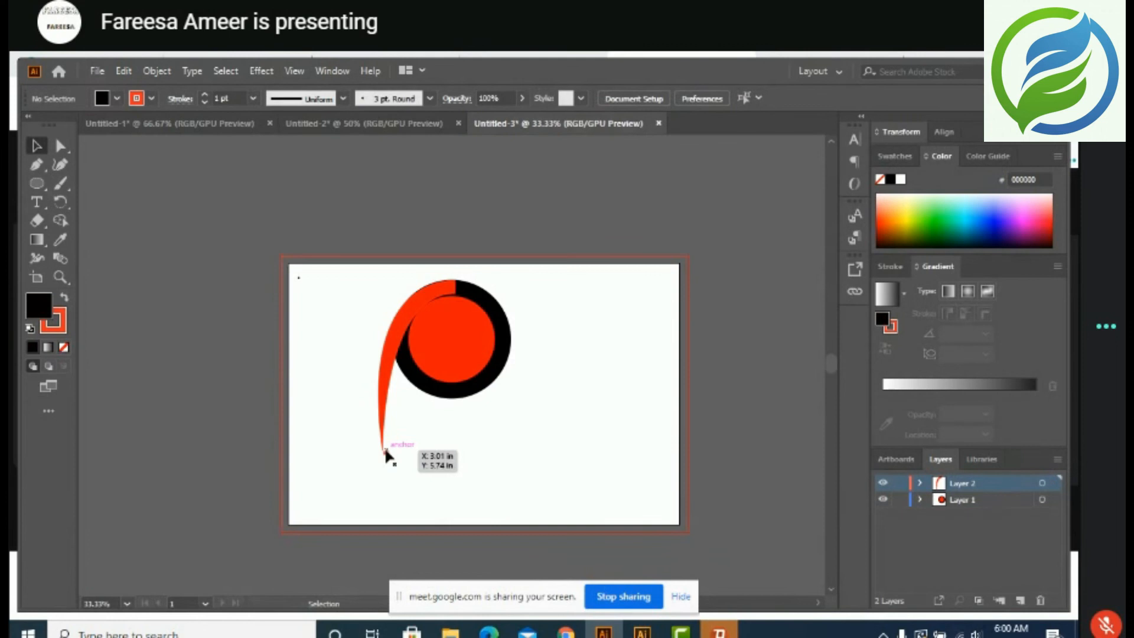
{"action": "left_click", "coordinate": [386, 454]}
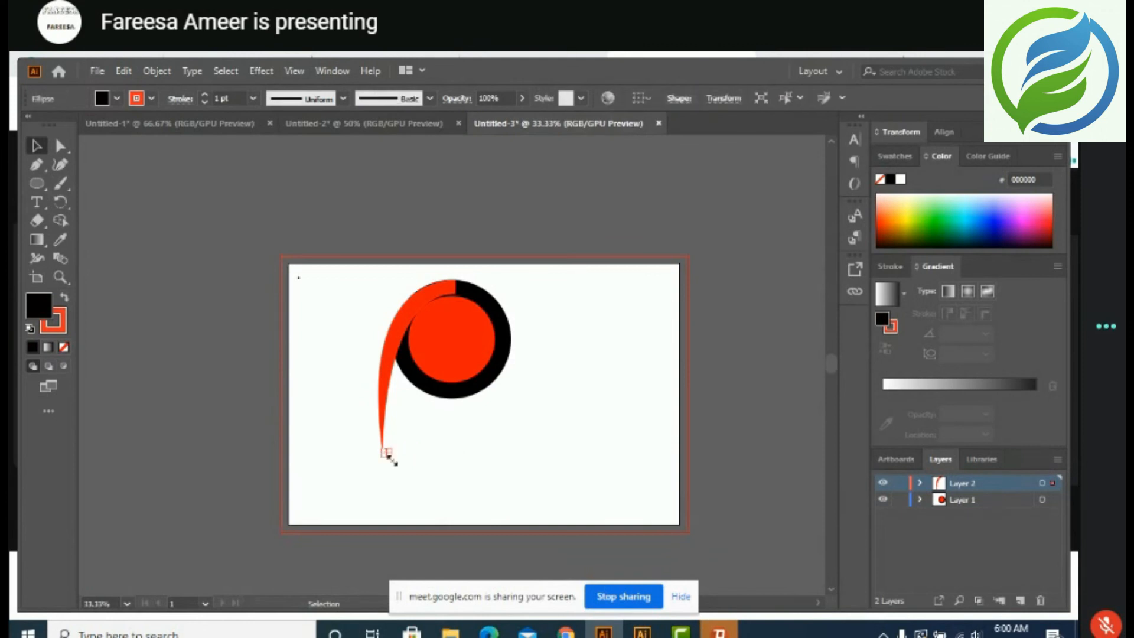
{"action": "left_click_drag", "start_coordinate": [332, 475], "coordinate": [387, 456]}
{"action": "left_click", "coordinate": [443, 466]}
{"action": "left_click", "coordinate": [385, 455]}
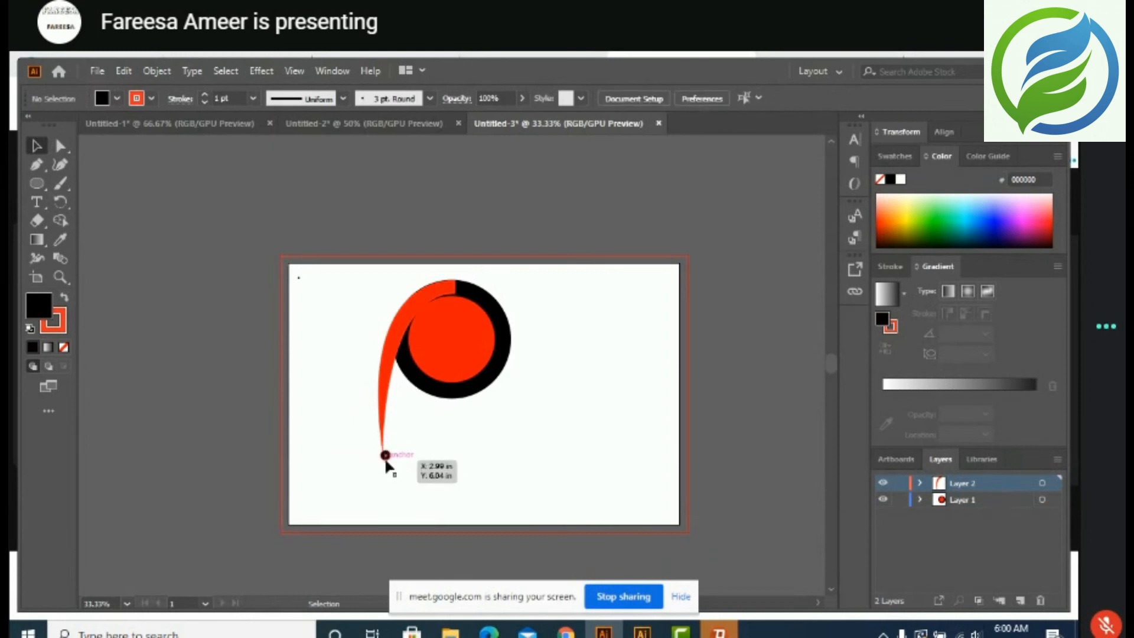
{"action": "left_click", "coordinate": [526, 401]}
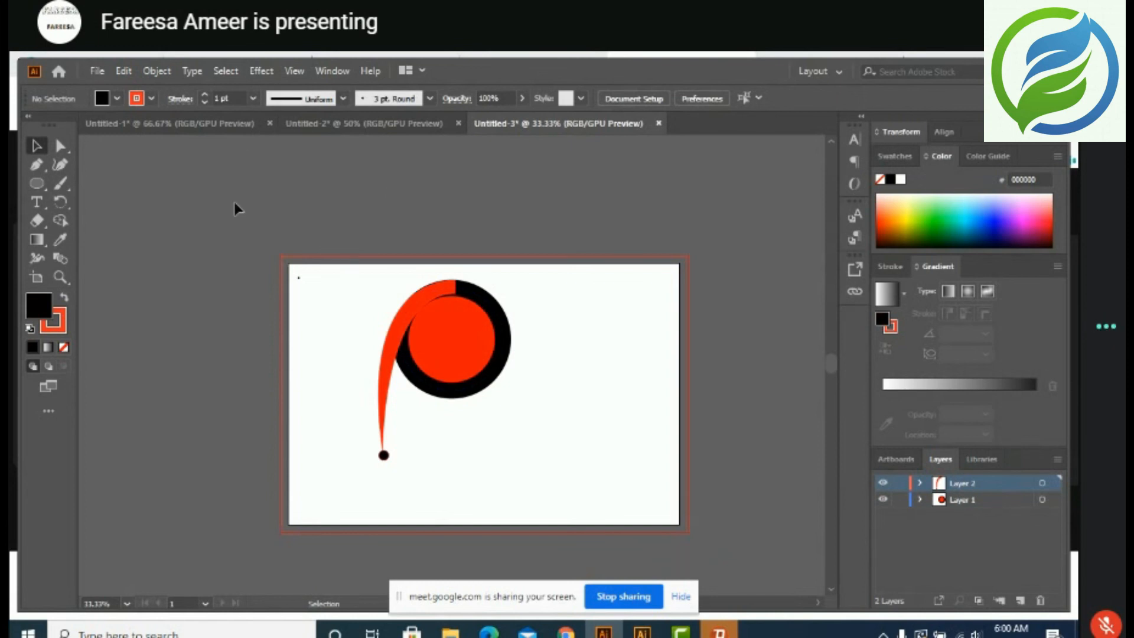
Start an Export As of the artwork to the Documents folder and name the file logo
{"action": "left_click", "coordinate": [95, 72]}
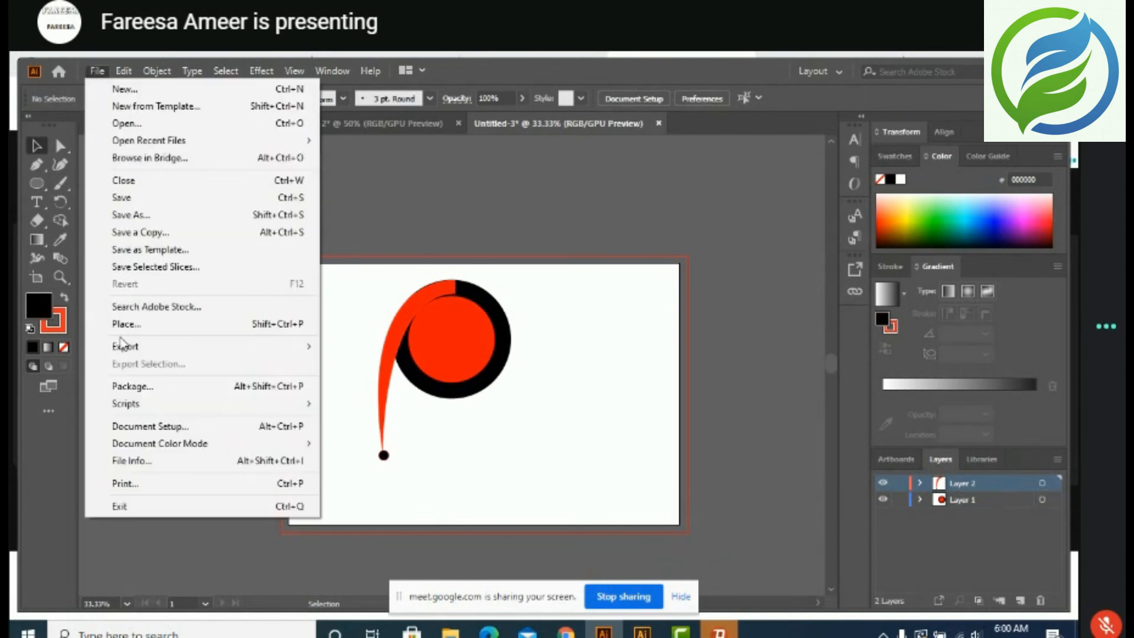
{"action": "mouse_move", "coordinate": [122, 344]}
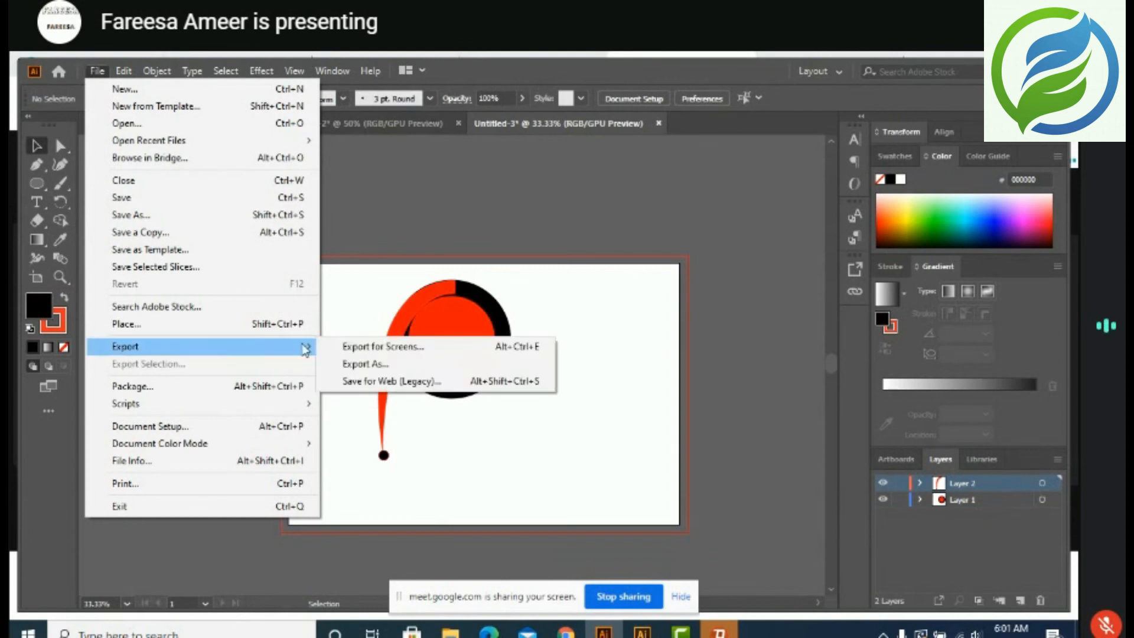
{"action": "left_click", "coordinate": [352, 365]}
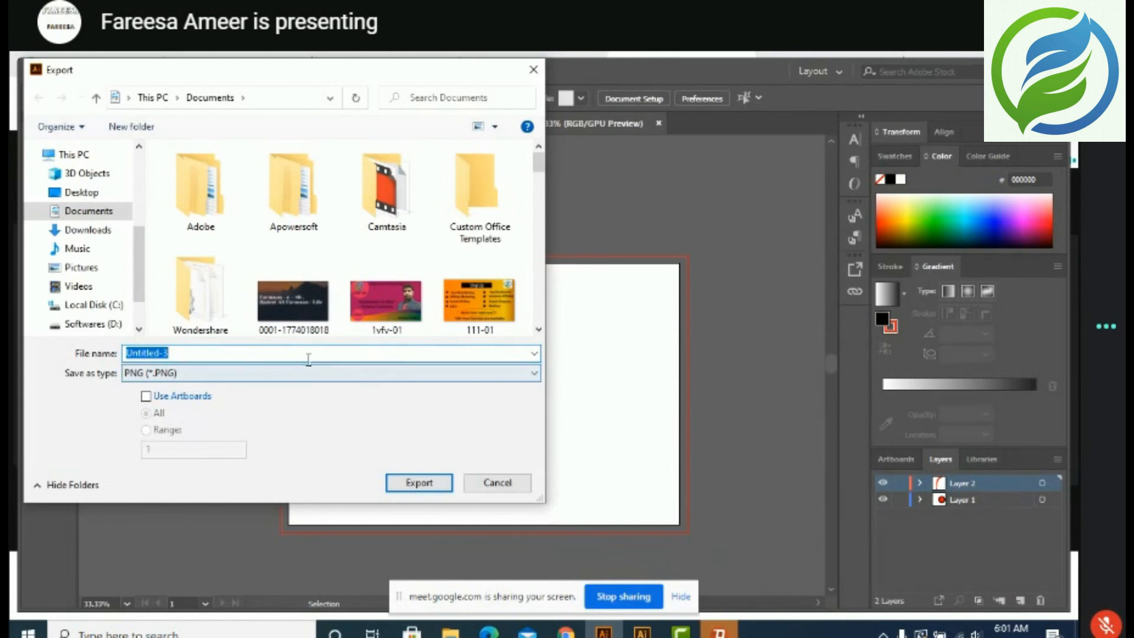
{"action": "left_click", "coordinate": [288, 354]}
{"action": "key", "text": "BackSpace"}
{"action": "key", "text": "BackSpace"}
{"action": "key", "text": "BackSpace"}
{"action": "key", "text": "BackSpace"}
{"action": "key", "text": "BackSpace"}
{"action": "key", "text": "BackSpace"}
{"action": "key", "text": "BackSpace"}
{"action": "key", "text": "BackSpace"}
{"action": "key", "text": "BackSpace"}
{"action": "key", "text": "BackSpace"}
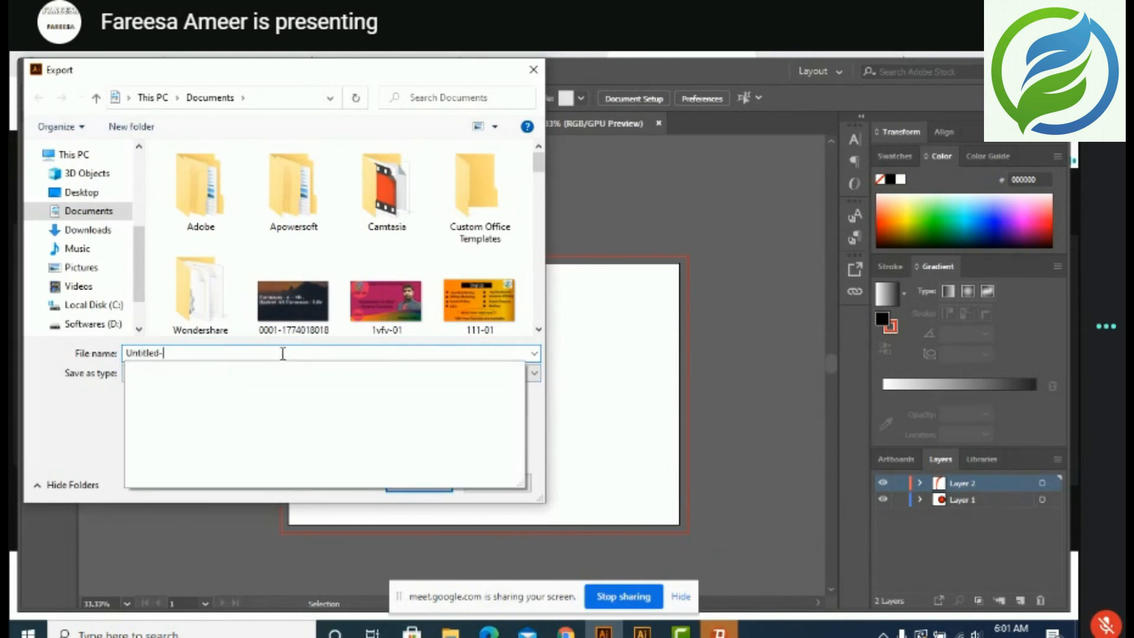
{"action": "type", "text": "logo"}
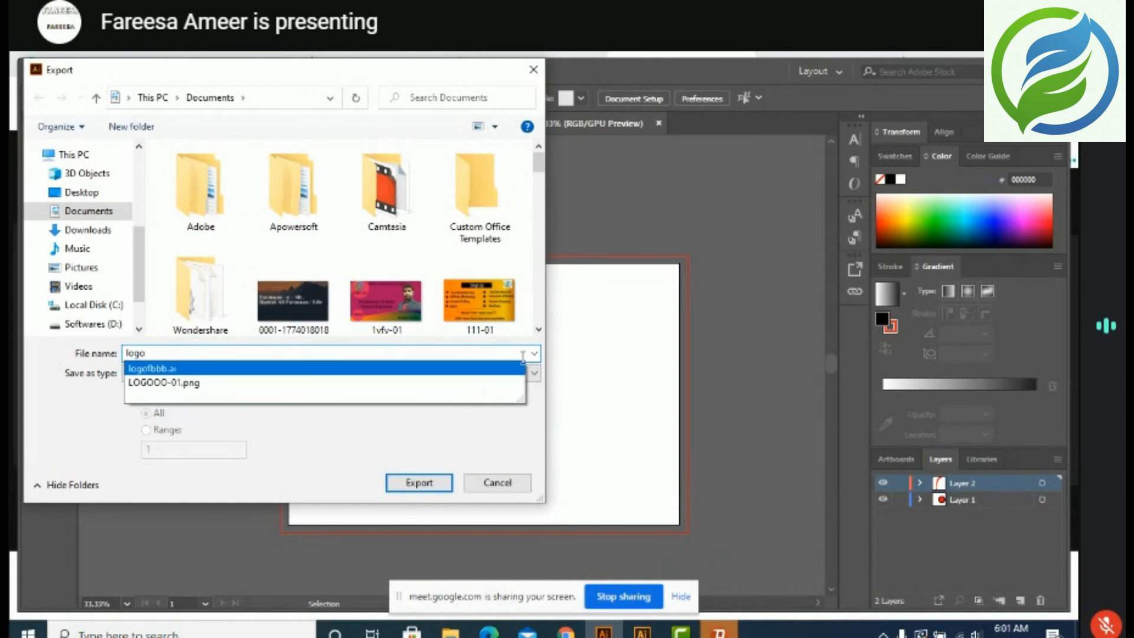
Export the file in PNG format at Screen (72 ppi) resolution with a transparent background
{"action": "left_click", "coordinate": [535, 373]}
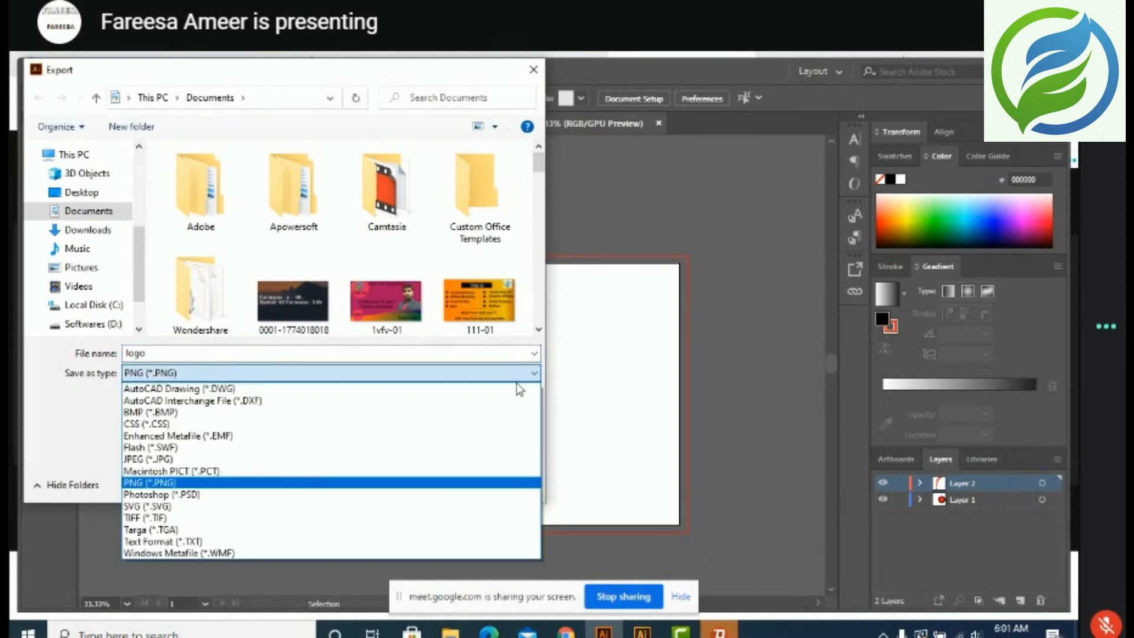
{"action": "left_click", "coordinate": [285, 483]}
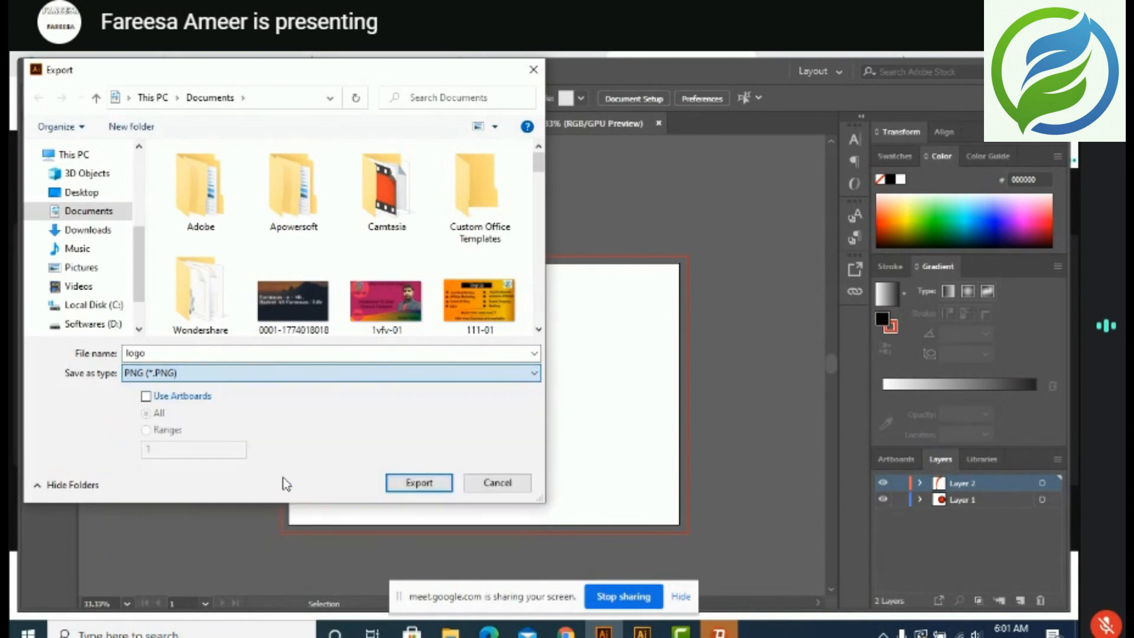
{"action": "left_click", "coordinate": [411, 484]}
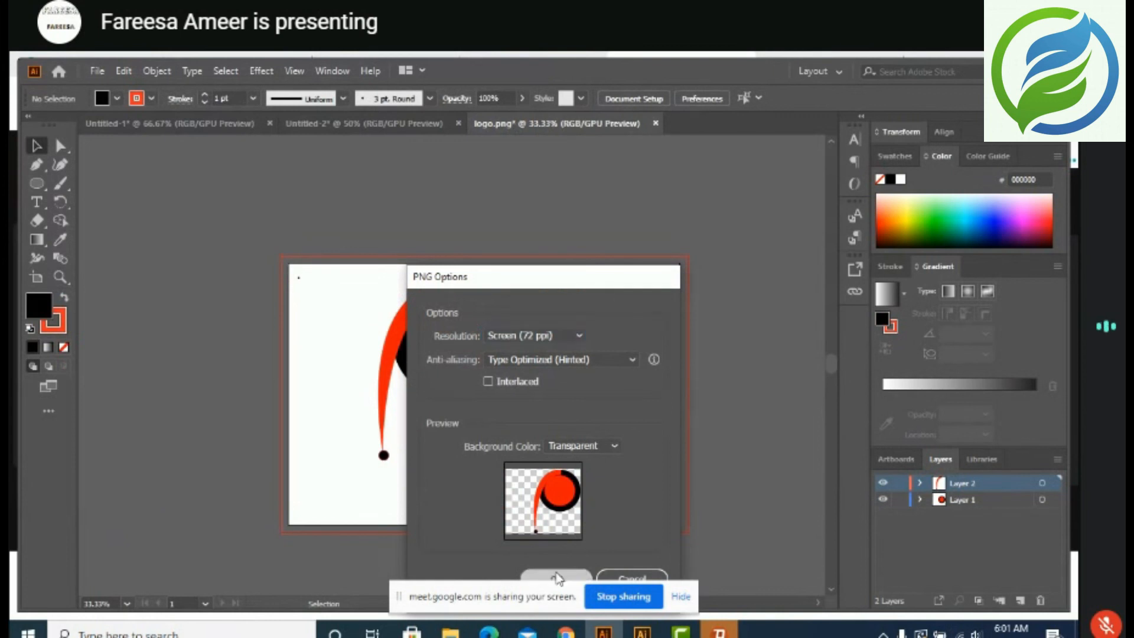
{"action": "left_click", "coordinate": [558, 578]}
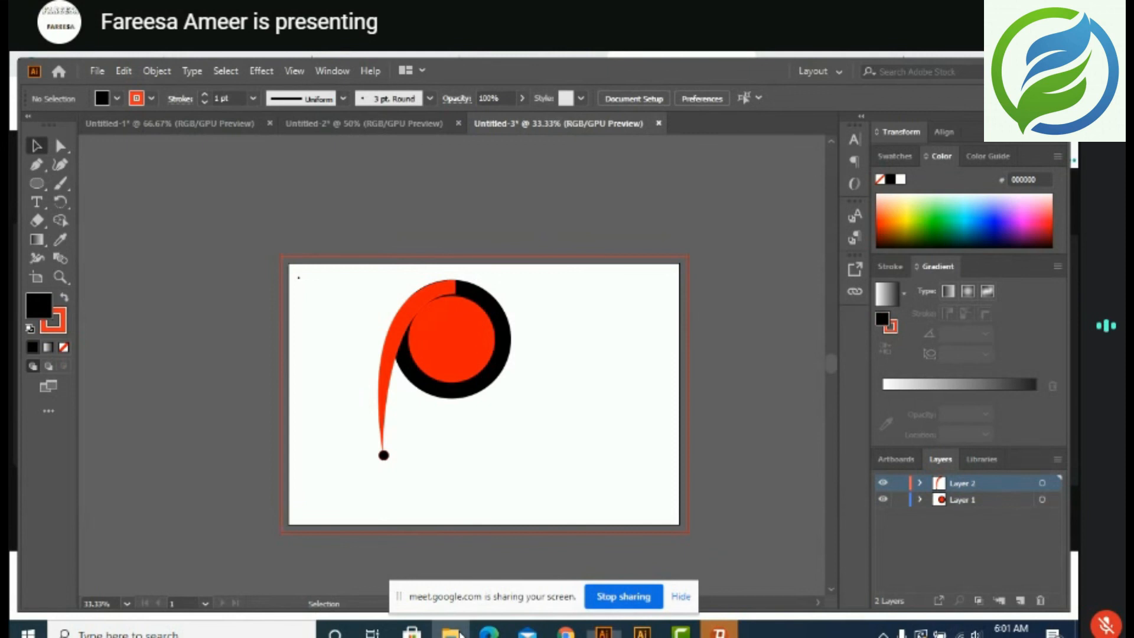
Switch to File Explorer and open the exported logo image from the Documents folder
{"action": "left_click", "coordinate": [451, 631]}
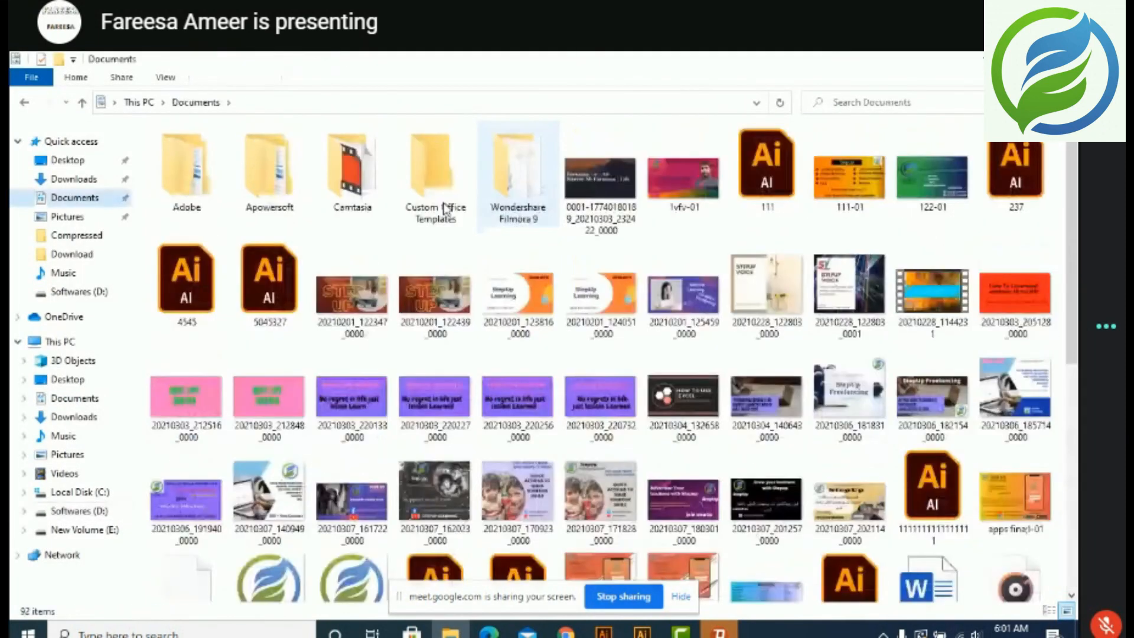
{"action": "scroll", "coordinate": [446, 208], "scroll_direction": "down", "scroll_amount": 3}
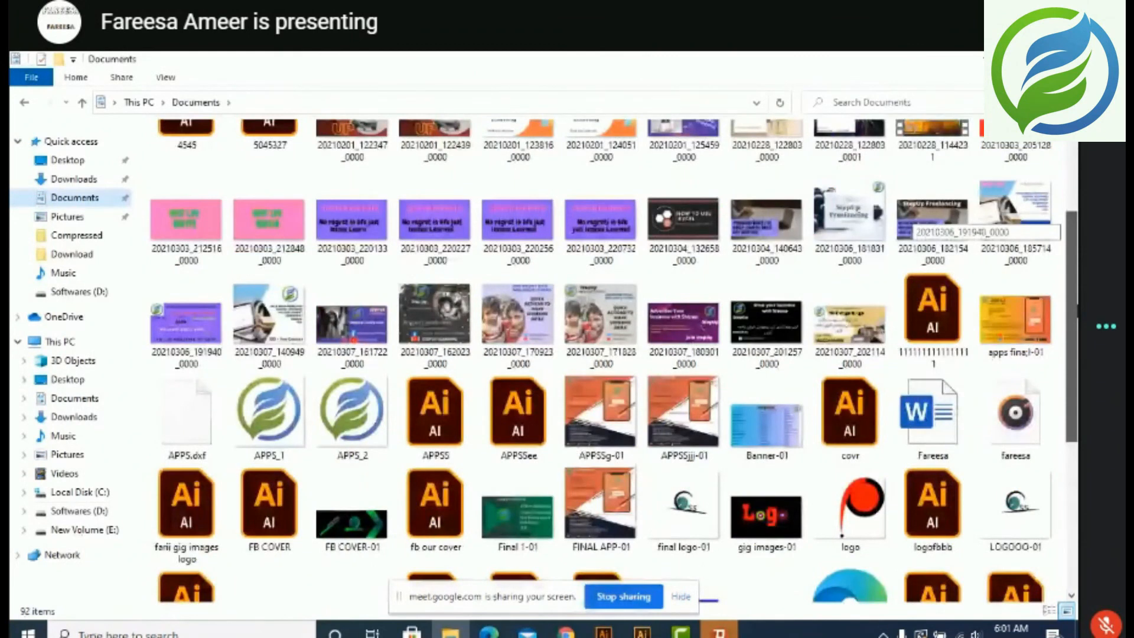
{"action": "scroll", "coordinate": [841, 334], "scroll_direction": "down", "scroll_amount": 3}
{"action": "double_click", "coordinate": [840, 335]}
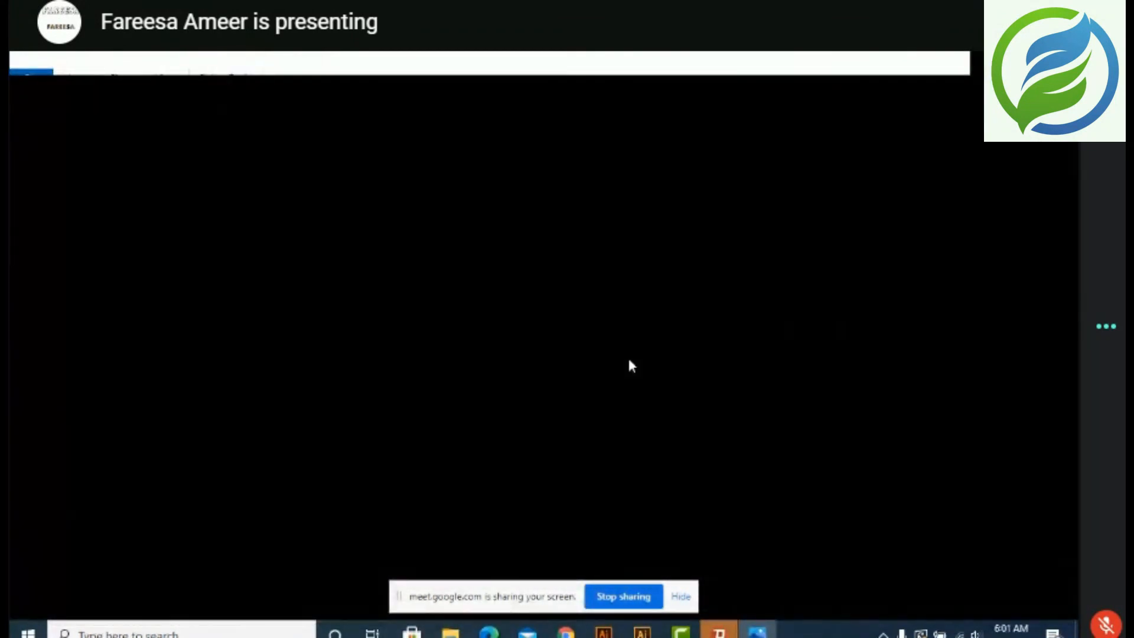